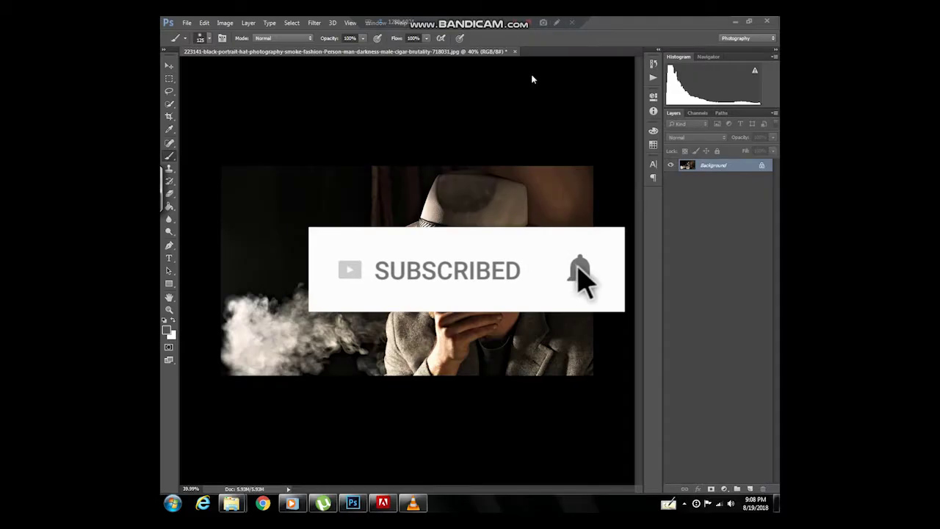
- Choose File > Place Embedded to bring an external image into the portrait
{"action": "left_click", "coordinate": [186, 23]}
{"action": "left_click", "coordinate": [213, 194]}
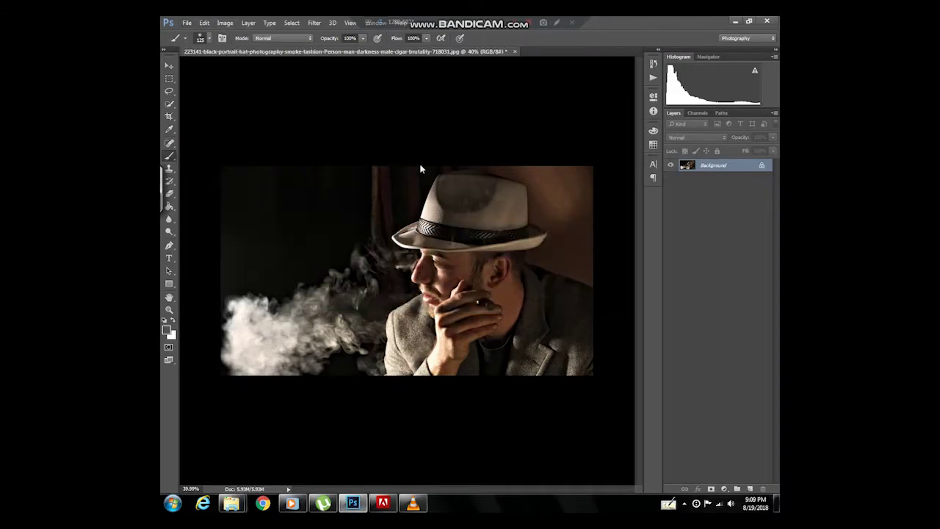
- Place the smoke image IMG-20180213-WA0067 into the portrait
{"action": "left_click", "coordinate": [272, 174]}
{"action": "scroll", "coordinate": [375, 173], "scroll_direction": "down", "scroll_amount": 2}
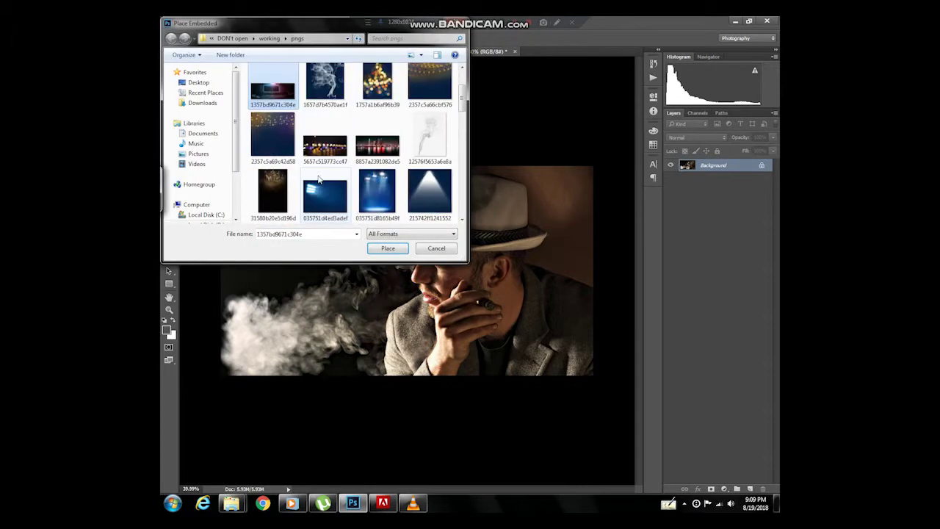
{"action": "scroll", "coordinate": [375, 173], "scroll_direction": "down", "scroll_amount": 2}
{"action": "scroll", "coordinate": [376, 174], "scroll_direction": "down", "scroll_amount": 2}
{"action": "scroll", "coordinate": [379, 174], "scroll_direction": "down", "scroll_amount": 2}
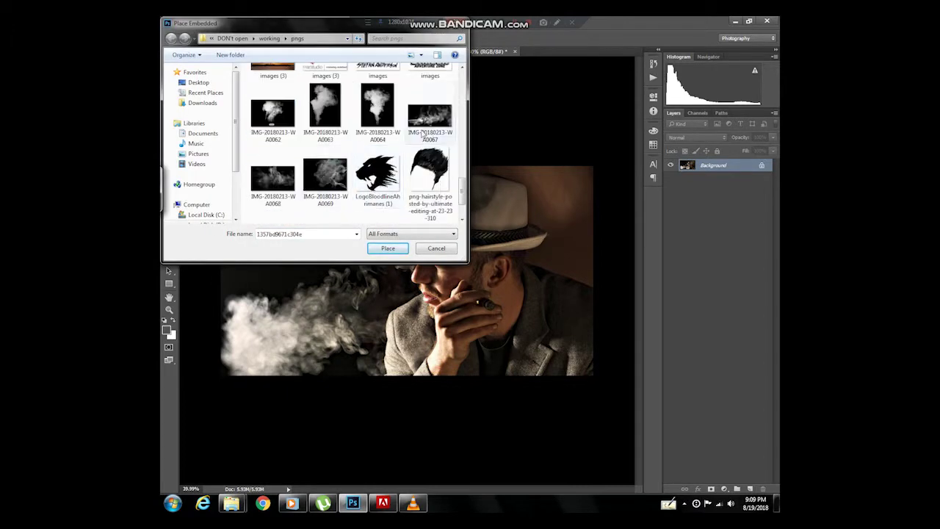
{"action": "left_click", "coordinate": [430, 125]}
{"action": "double_click", "coordinate": [430, 125]}
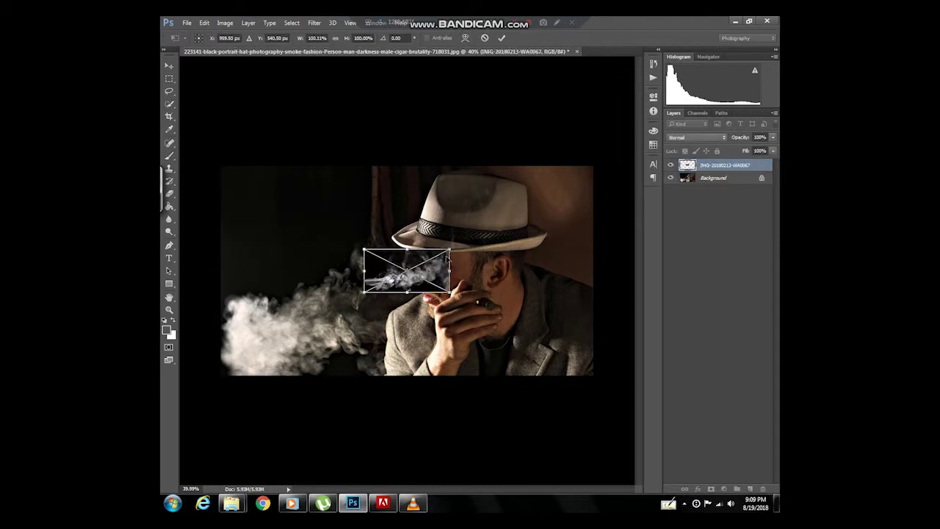
- Rotate the smoke about 150°, enlarge it, blend it as Lighten, and position it at the mouth
{"action": "left_click_drag", "start_coordinate": [460, 325], "coordinate": [378, 312]}
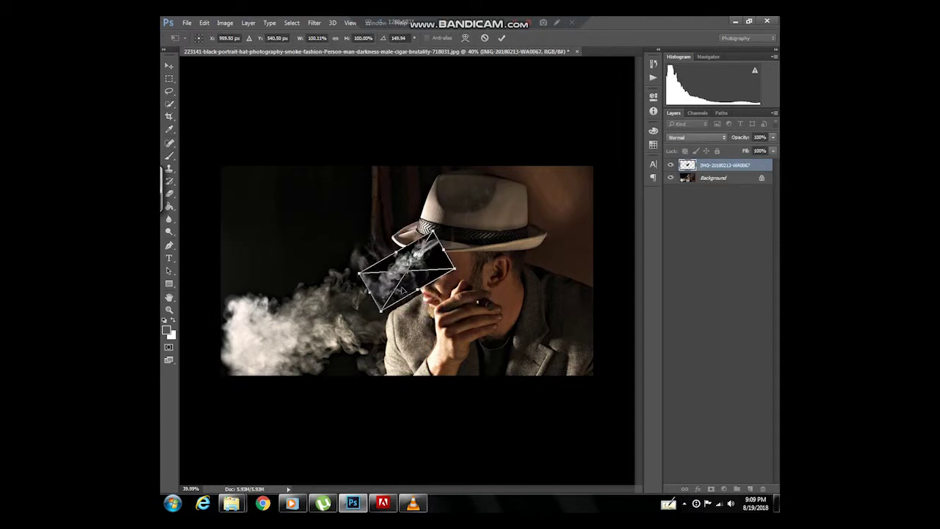
{"action": "mouse_move", "coordinate": [378, 312]}
{"action": "left_mouse_down"}
{"action": "mouse_move", "coordinate": [369, 328]}
{"action": "mouse_move", "coordinate": [375, 251]}
{"action": "mouse_move", "coordinate": [358, 383]}
{"action": "mouse_move", "coordinate": [370, 393]}
{"action": "left_mouse_up"}
{"action": "left_click_drag", "start_coordinate": [388, 316], "coordinate": [402, 316]}
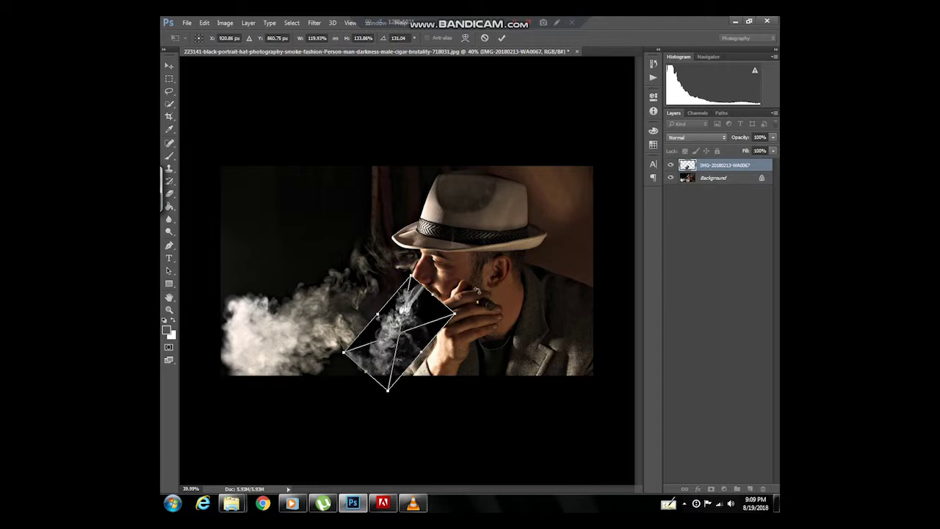
{"action": "left_click", "coordinate": [683, 138]}
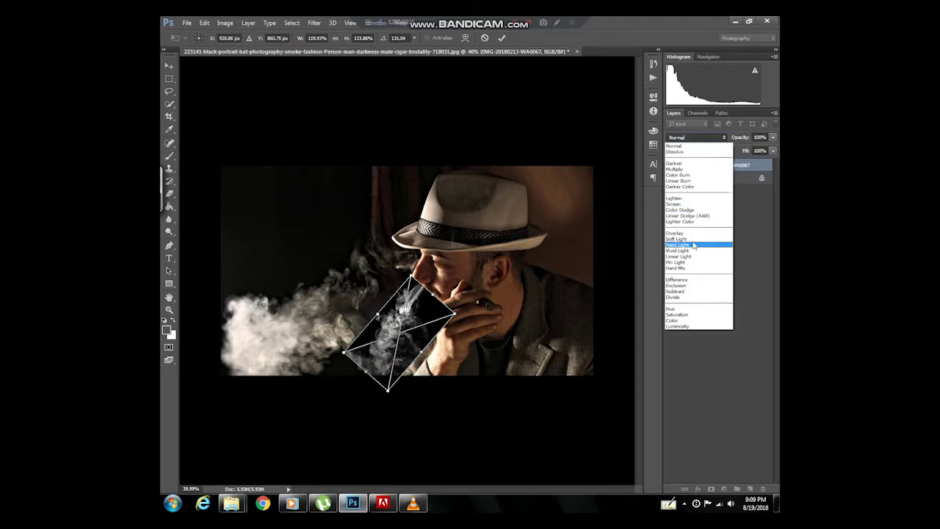
{"action": "left_click", "coordinate": [683, 199]}
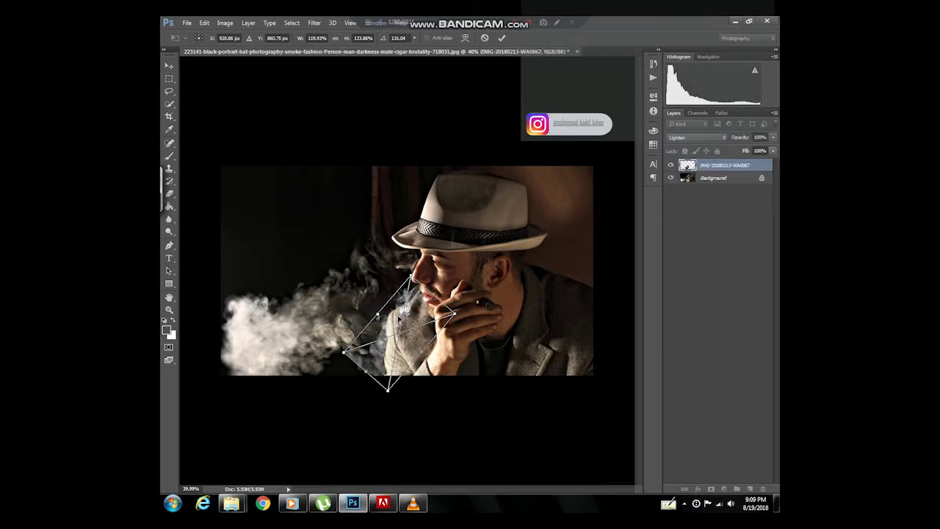
{"action": "left_click_drag", "start_coordinate": [399, 318], "coordinate": [402, 301]}
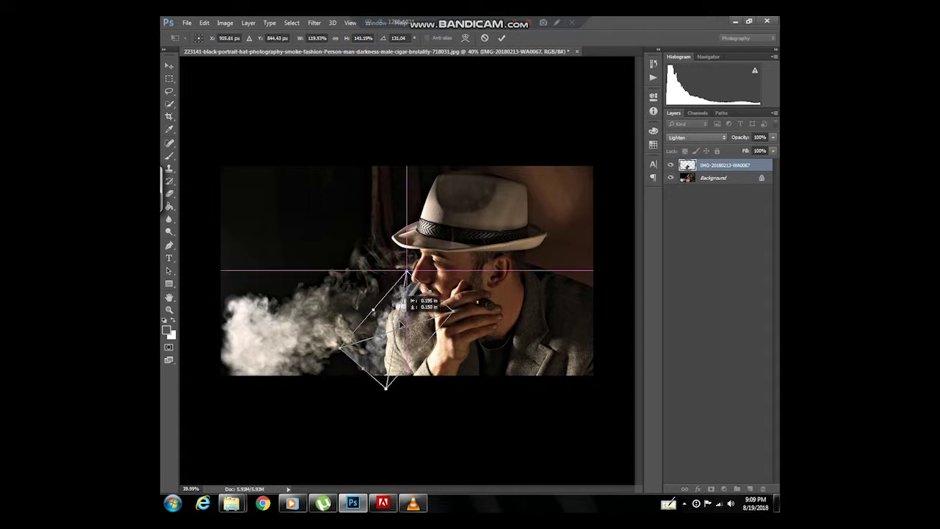
{"action": "left_click_drag", "start_coordinate": [404, 301], "coordinate": [404, 301]}
{"action": "right_click", "coordinate": [402, 324]}
{"action": "key", "text": "b"}
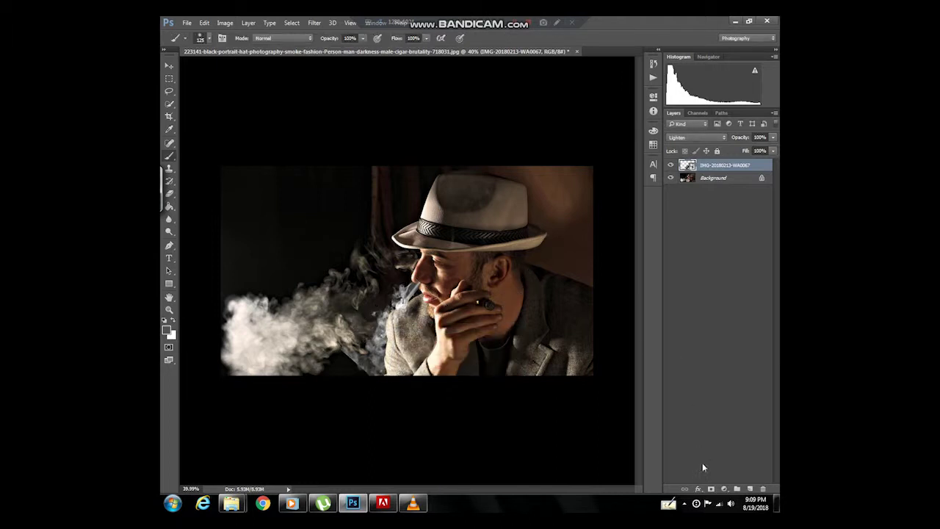
- Mask the smoke layer, painting out its edges along the photo's bottom and around the hand
{"action": "left_click", "coordinate": [711, 488]}
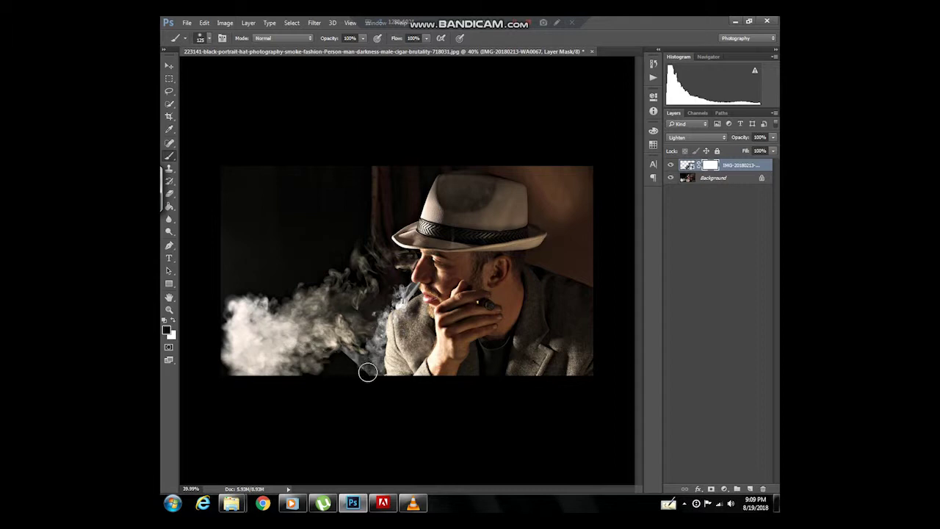
{"action": "left_click_drag", "start_coordinate": [367, 372], "coordinate": [340, 353]}
{"action": "mouse_move", "coordinate": [417, 357]}
{"action": "left_mouse_down"}
{"action": "mouse_move", "coordinate": [415, 327]}
{"action": "mouse_move", "coordinate": [414, 349]}
{"action": "mouse_move", "coordinate": [429, 321]}
{"action": "left_mouse_up"}
- Warm the smoke layer's Temperature slightly with a Camera Raw filter on the layer, not the mask
{"action": "left_click", "coordinate": [315, 23]}
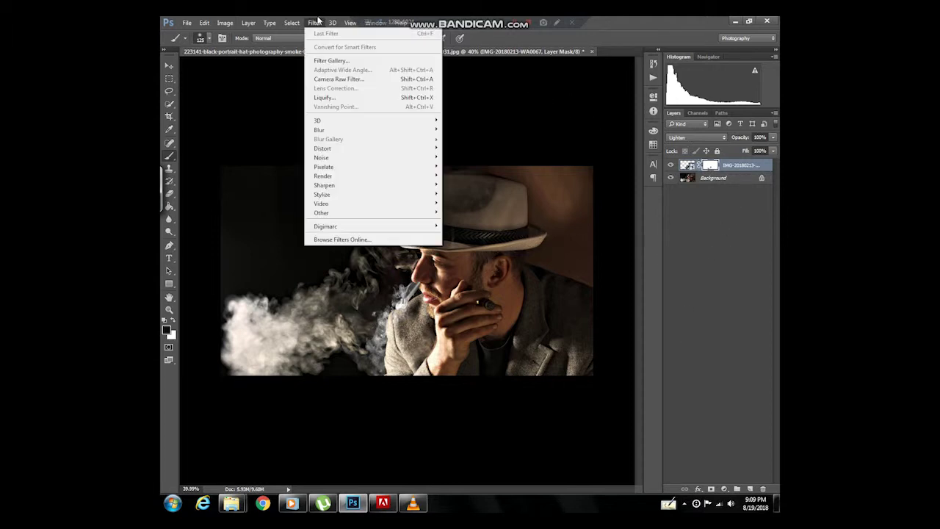
{"action": "left_click", "coordinate": [371, 78]}
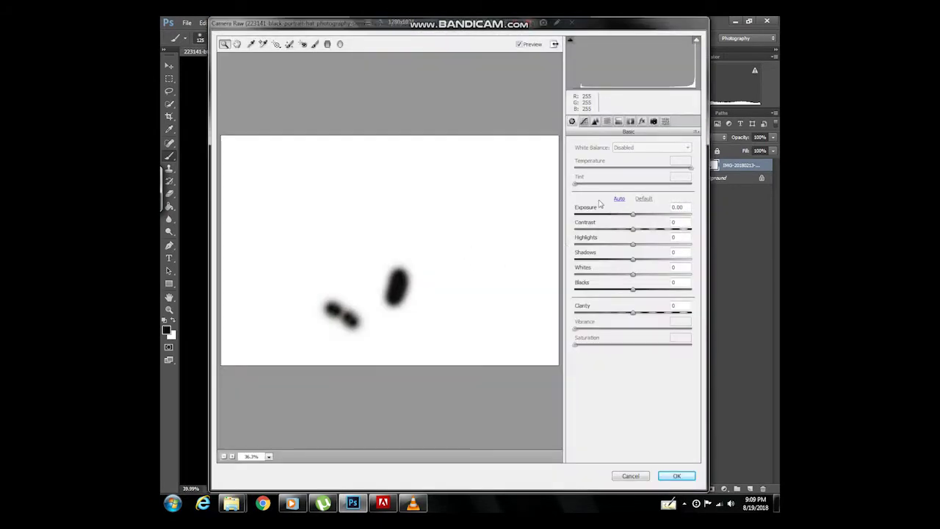
{"action": "left_click", "coordinate": [630, 476]}
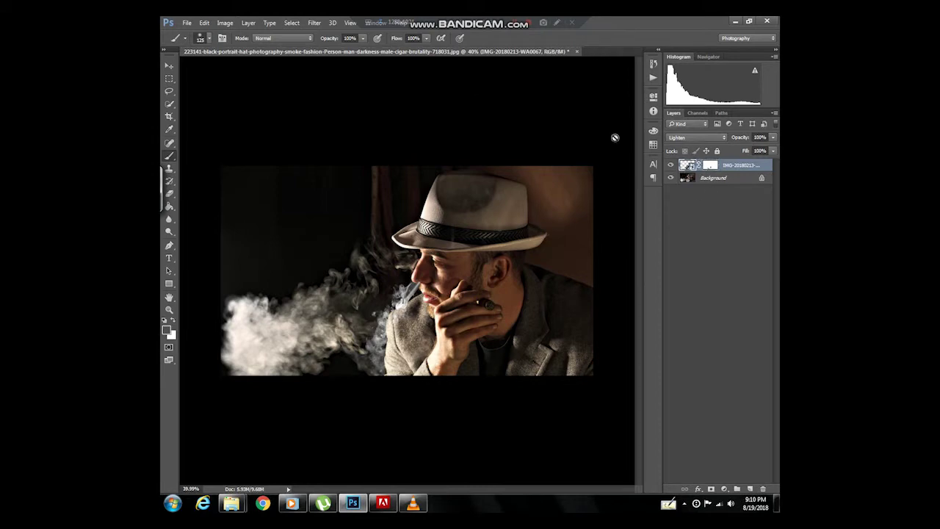
{"action": "left_click", "coordinate": [314, 23]}
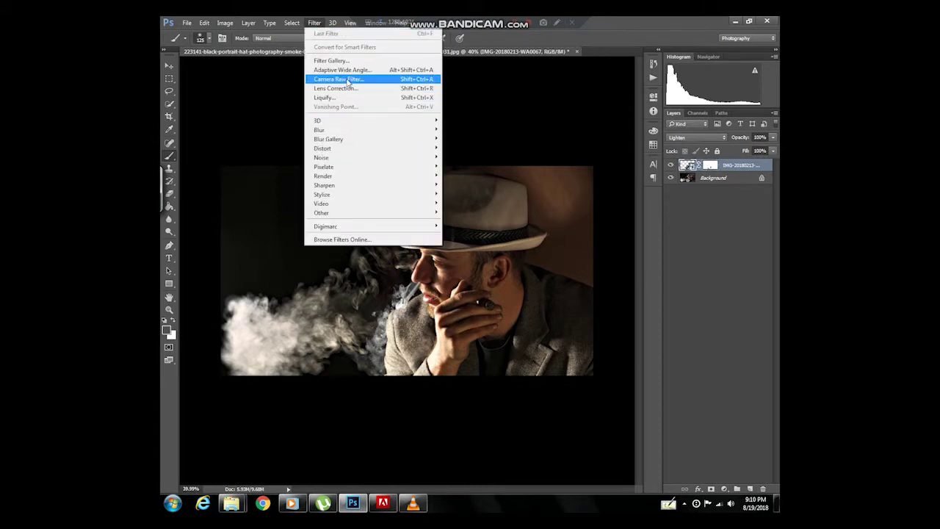
{"action": "left_click", "coordinate": [367, 79]}
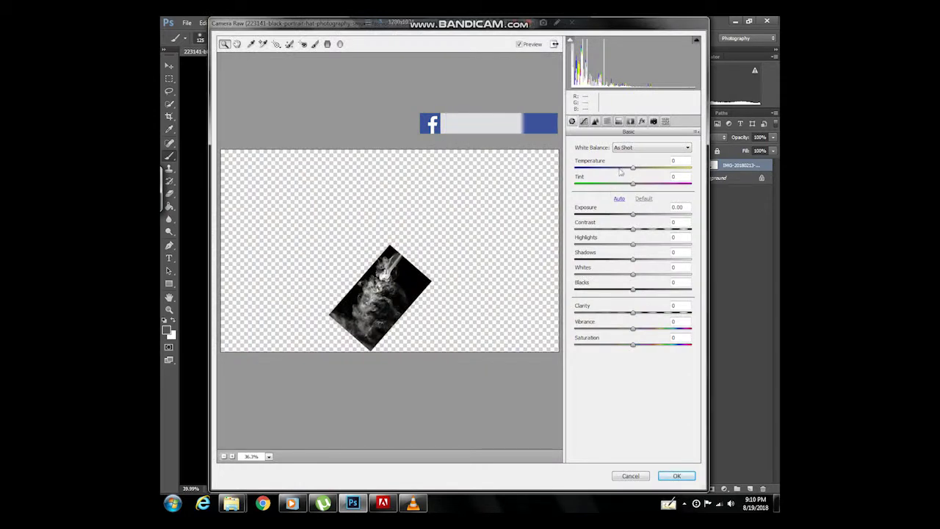
{"action": "left_click_drag", "start_coordinate": [634, 169], "coordinate": [640, 168]}
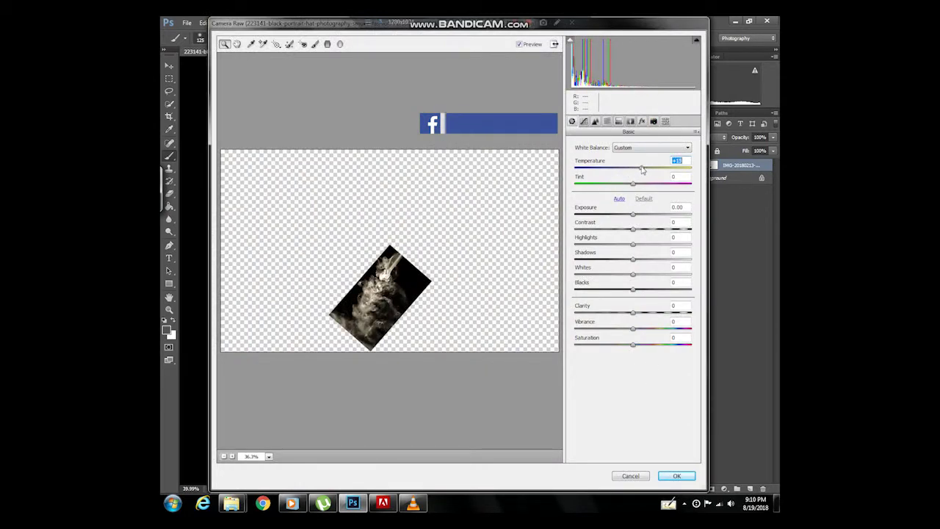
{"action": "left_click", "coordinate": [664, 476]}
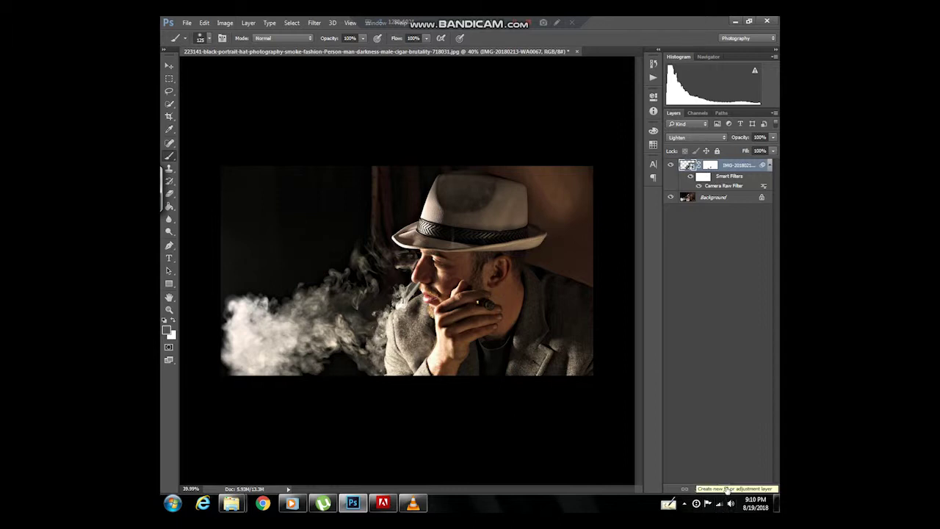
- Add a Black & White adjustment layer with Yellows raised to 117 and Cyans lowered to 36
{"action": "left_click", "coordinate": [725, 489]}
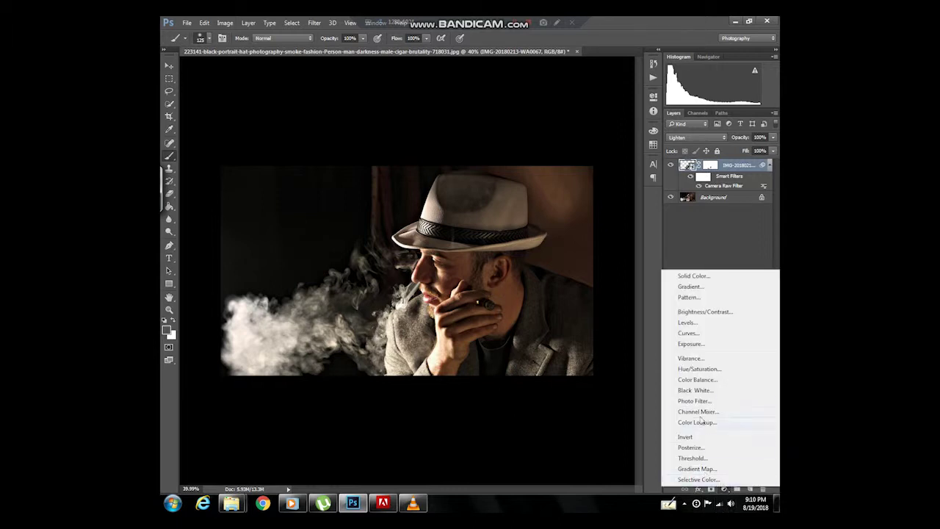
{"action": "left_click", "coordinate": [695, 390]}
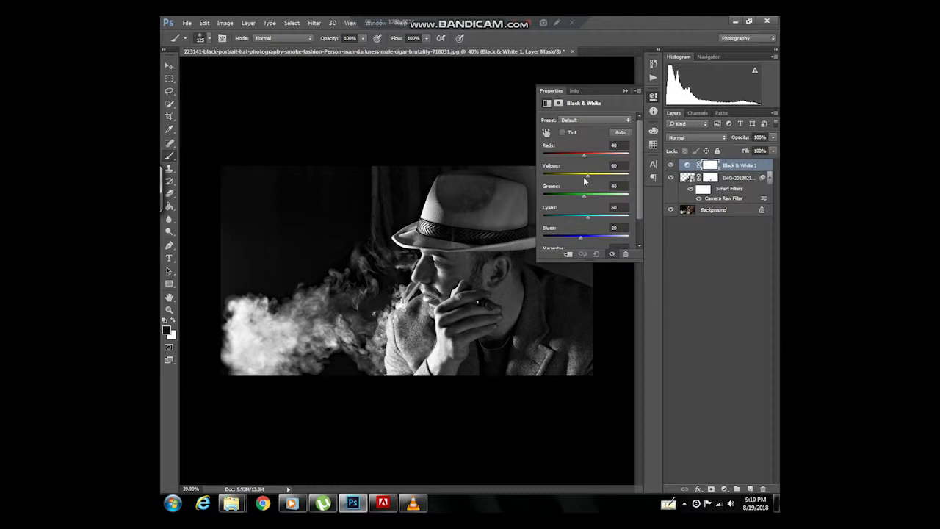
{"action": "left_click_drag", "start_coordinate": [601, 175], "coordinate": [597, 180]}
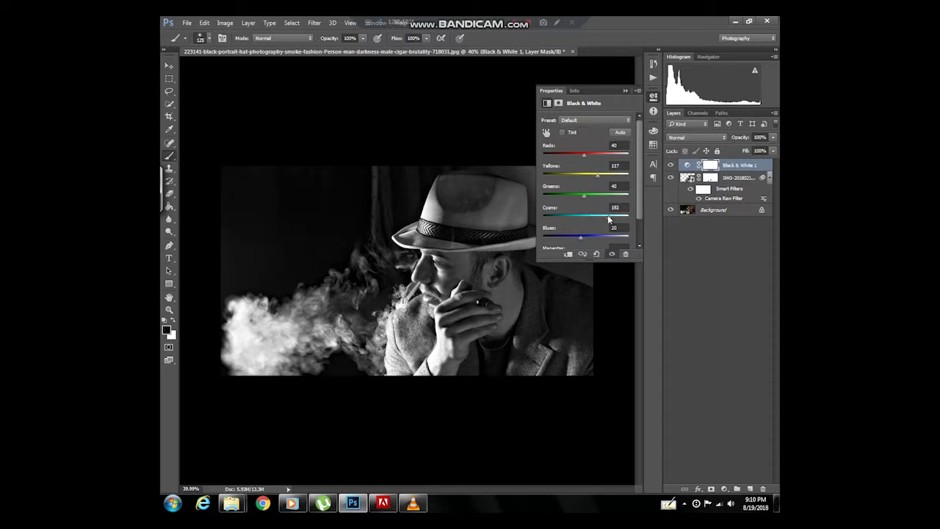
{"action": "mouse_move", "coordinate": [608, 217]}
{"action": "left_mouse_down"}
{"action": "mouse_move", "coordinate": [563, 216]}
{"action": "mouse_move", "coordinate": [583, 217]}
{"action": "left_mouse_up"}
{"action": "left_click", "coordinate": [625, 90]}
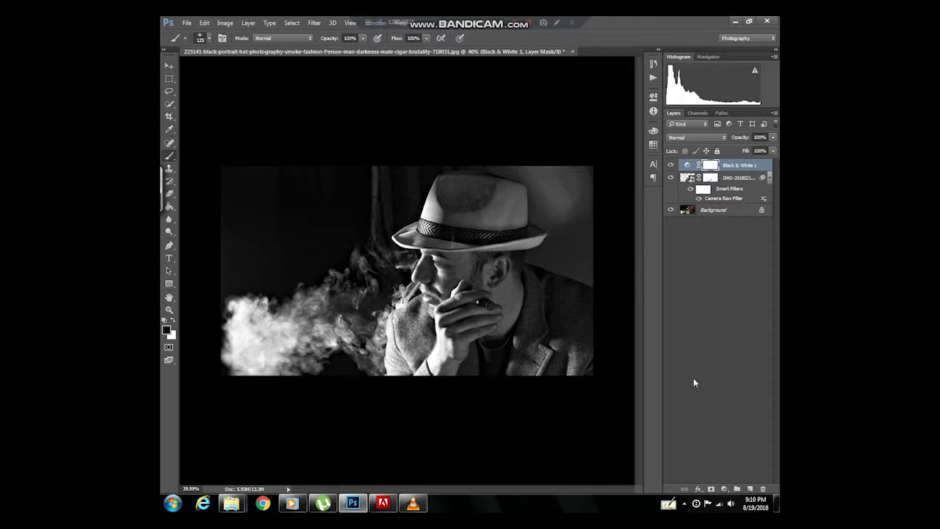
{"action": "left_click", "coordinate": [725, 488]}
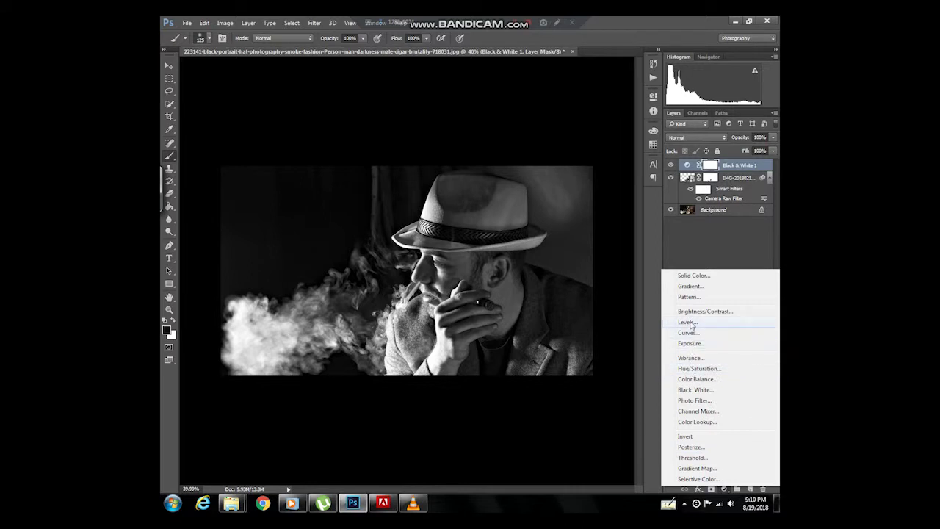
- Add a Levels adjustment layer with output black at 44 and midtones at 0.83
{"action": "left_click", "coordinate": [691, 324]}
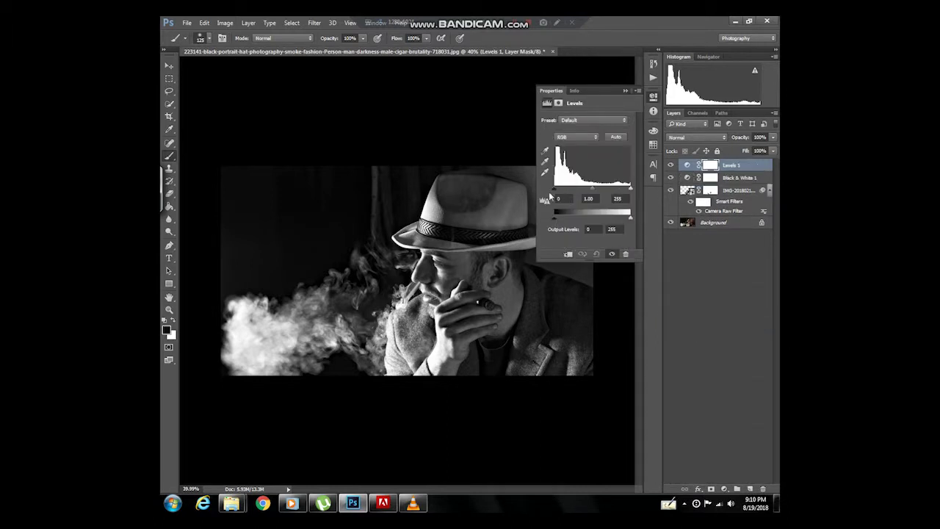
{"action": "left_click", "coordinate": [545, 149]}
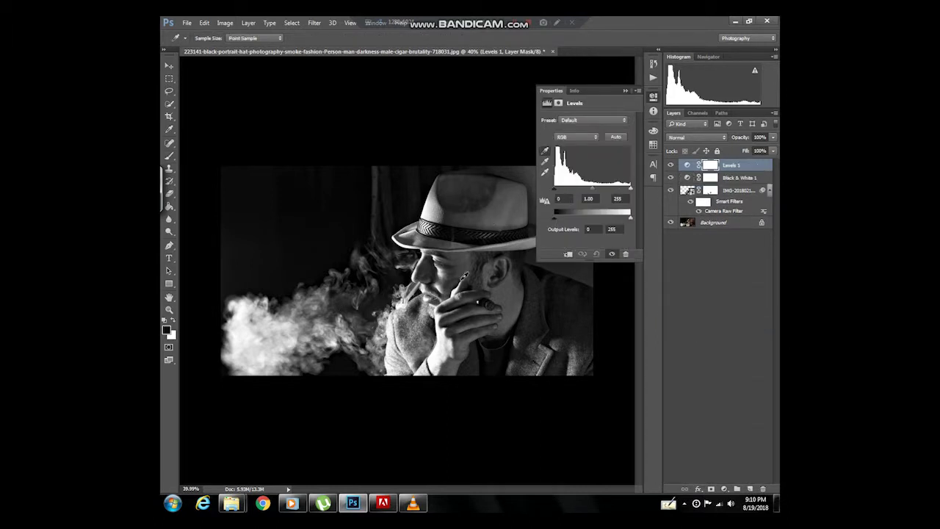
{"action": "left_click", "coordinate": [456, 272]}
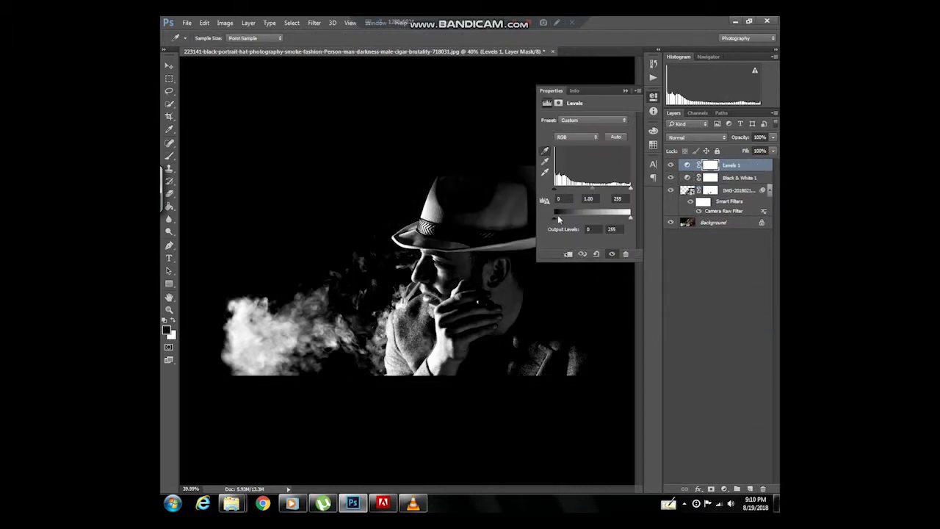
{"action": "mouse_move", "coordinate": [557, 216]}
{"action": "left_mouse_down"}
{"action": "mouse_move", "coordinate": [575, 216]}
{"action": "mouse_move", "coordinate": [563, 217]}
{"action": "left_mouse_up"}
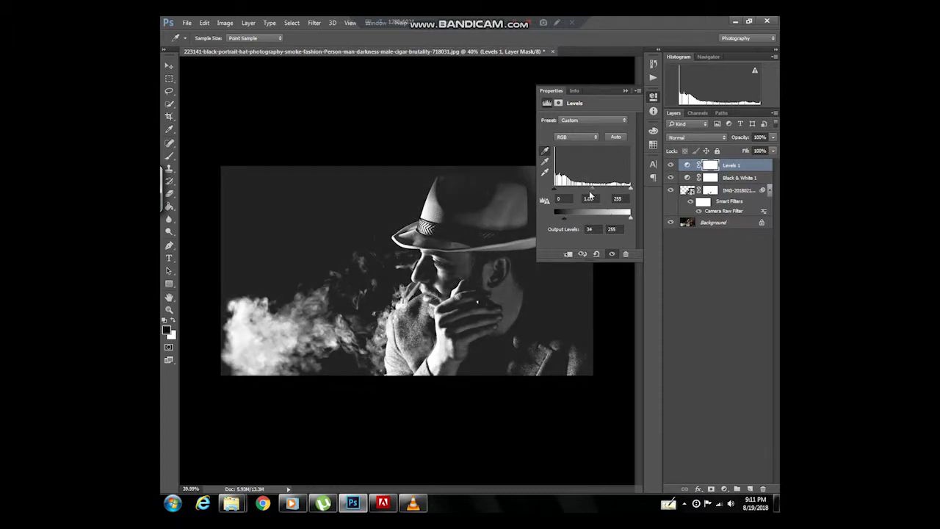
{"action": "mouse_move", "coordinate": [591, 189]}
{"action": "left_mouse_down"}
{"action": "mouse_move", "coordinate": [601, 190]}
{"action": "mouse_move", "coordinate": [591, 191]}
{"action": "left_mouse_up"}
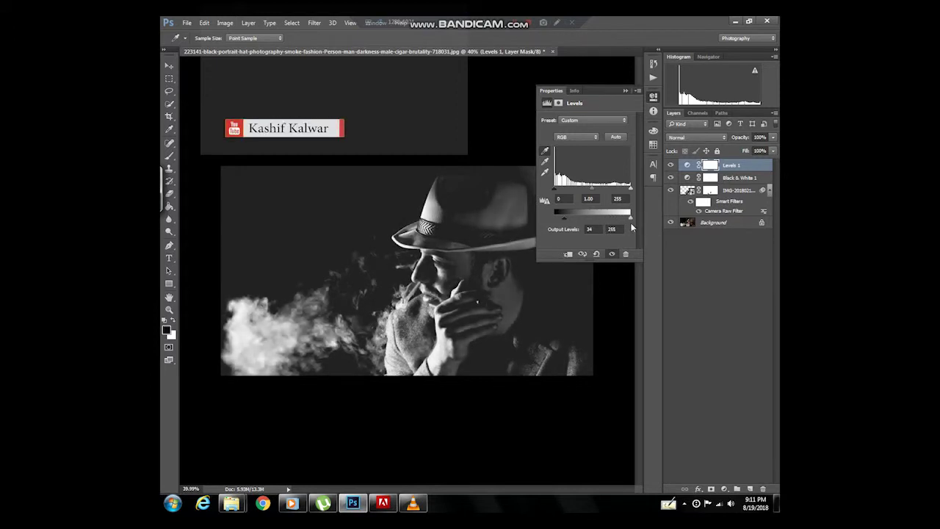
{"action": "left_click_drag", "start_coordinate": [593, 190], "coordinate": [595, 193]}
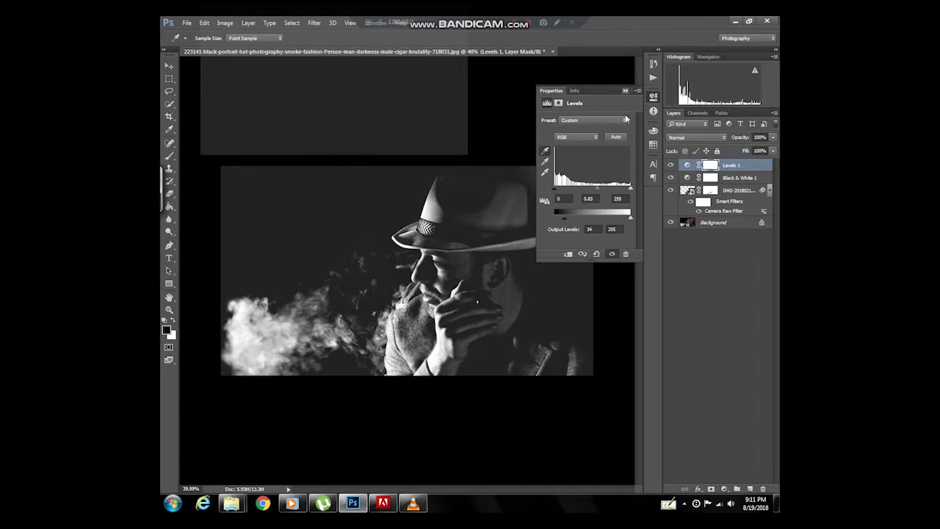
{"action": "left_click_drag", "start_coordinate": [564, 219], "coordinate": [567, 220]}
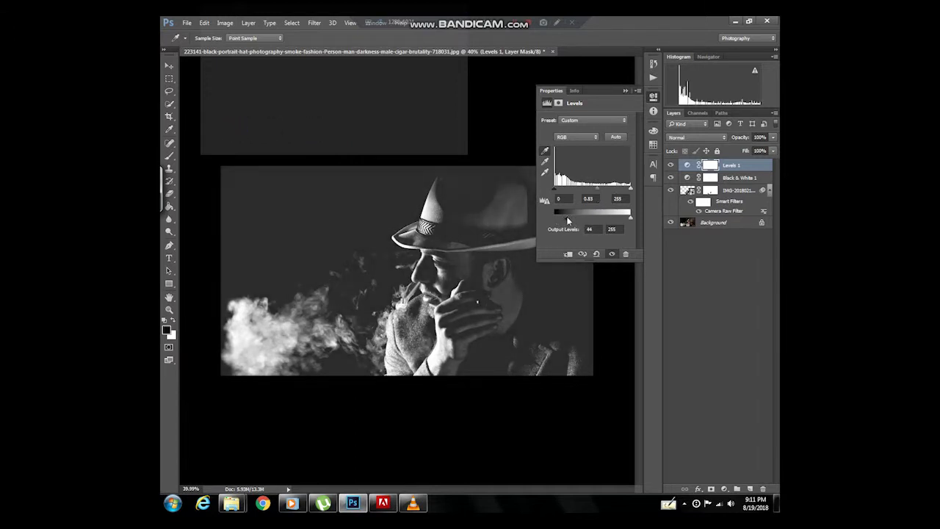
{"action": "left_click", "coordinate": [626, 90]}
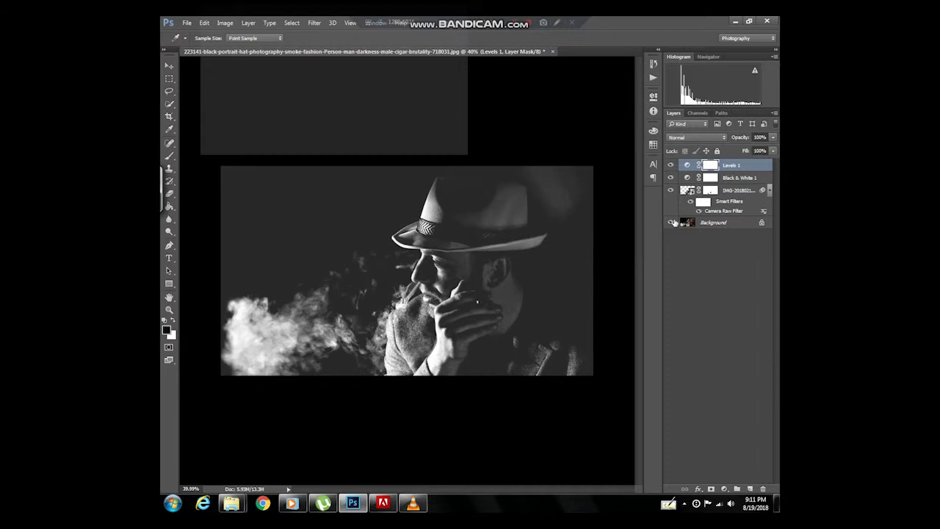
{"action": "left_click", "coordinate": [723, 489]}
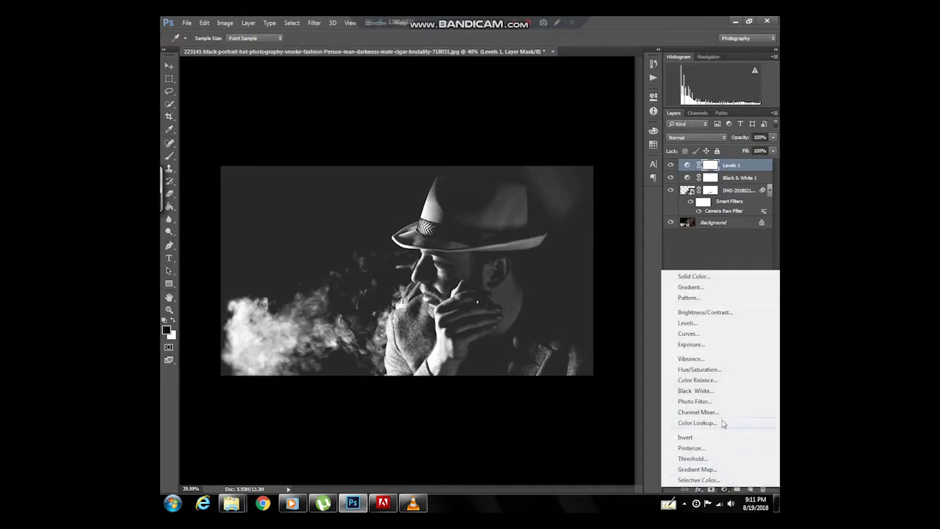
- Add a Color Lookup adjustment layer using the Kodak 5218 Kodak 2395 3DLUT file
{"action": "left_click", "coordinate": [684, 424]}
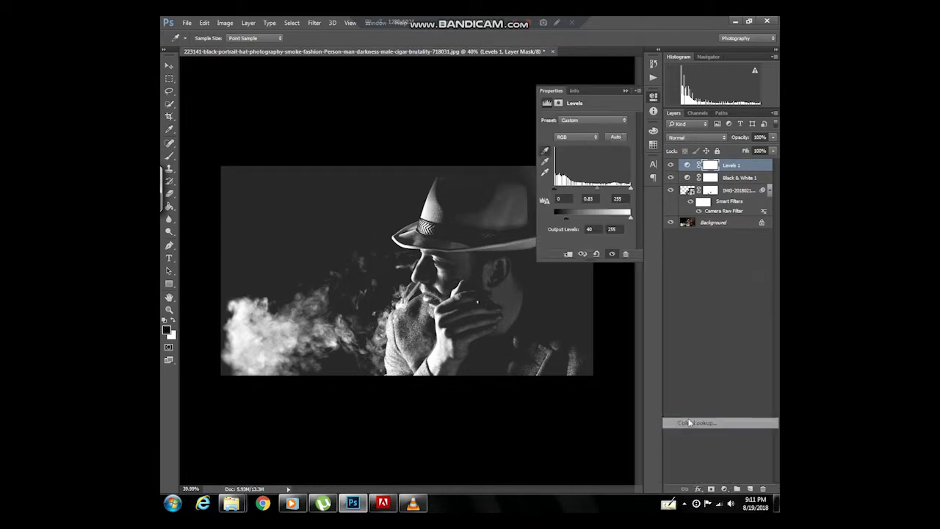
{"action": "left_click", "coordinate": [601, 119]}
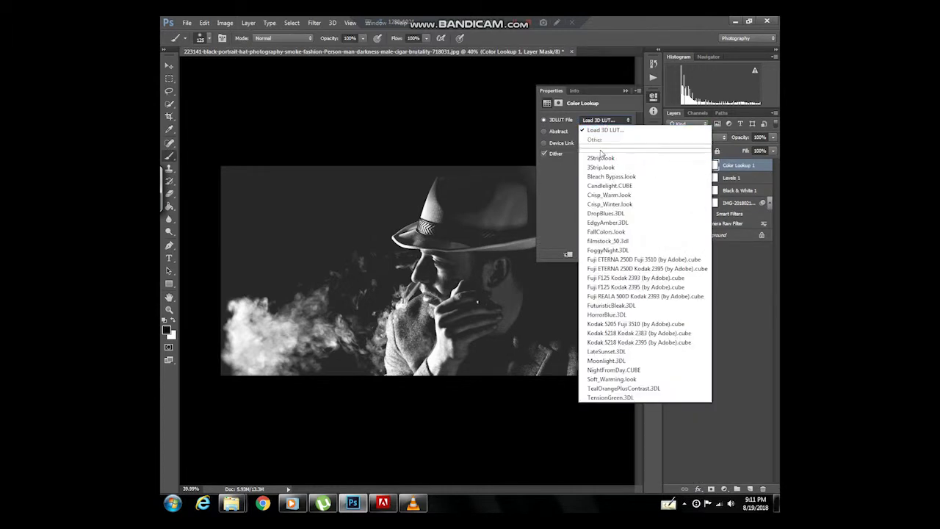
{"action": "left_click", "coordinate": [601, 154]}
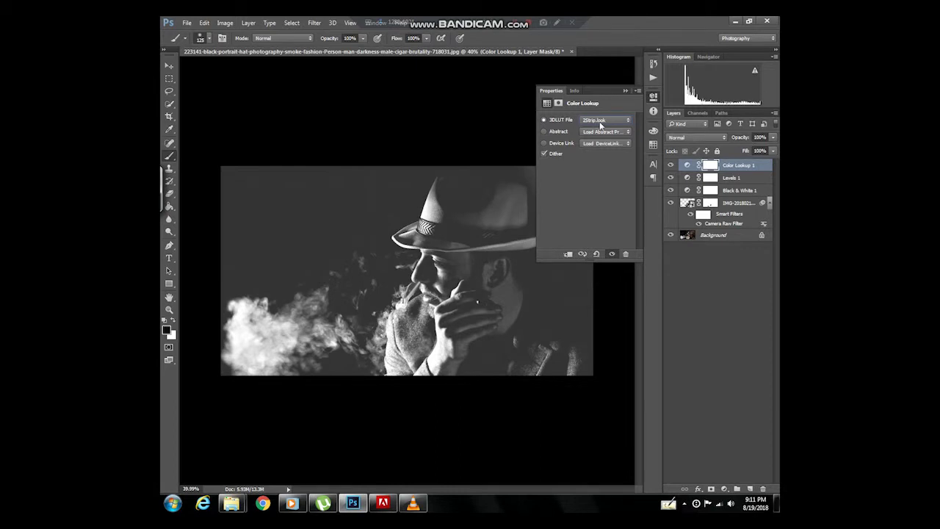
{"action": "scroll", "coordinate": [601, 125], "scroll_direction": "down", "scroll_amount": 1}
{"action": "scroll", "coordinate": [601, 125], "scroll_direction": "down", "scroll_amount": 1}
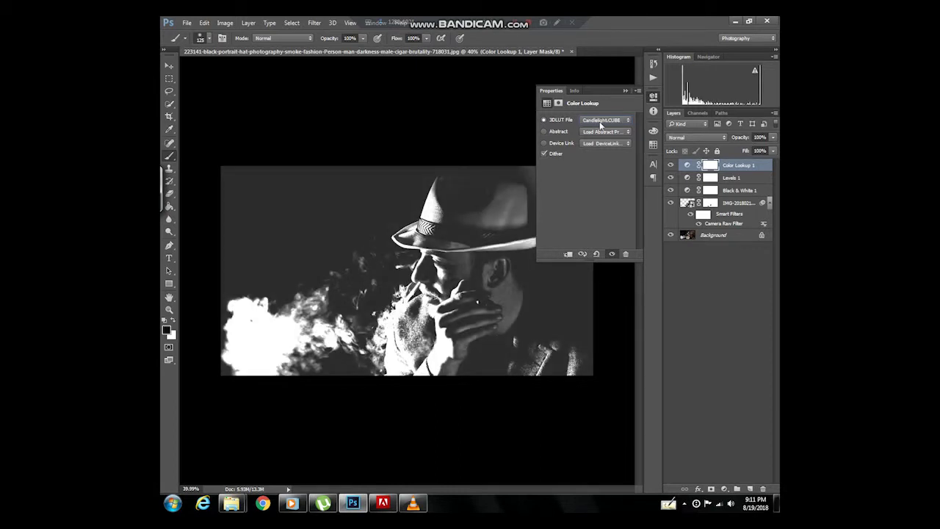
{"action": "scroll", "coordinate": [601, 125], "scroll_direction": "down", "scroll_amount": 1}
{"action": "left_click", "coordinate": [601, 122]}
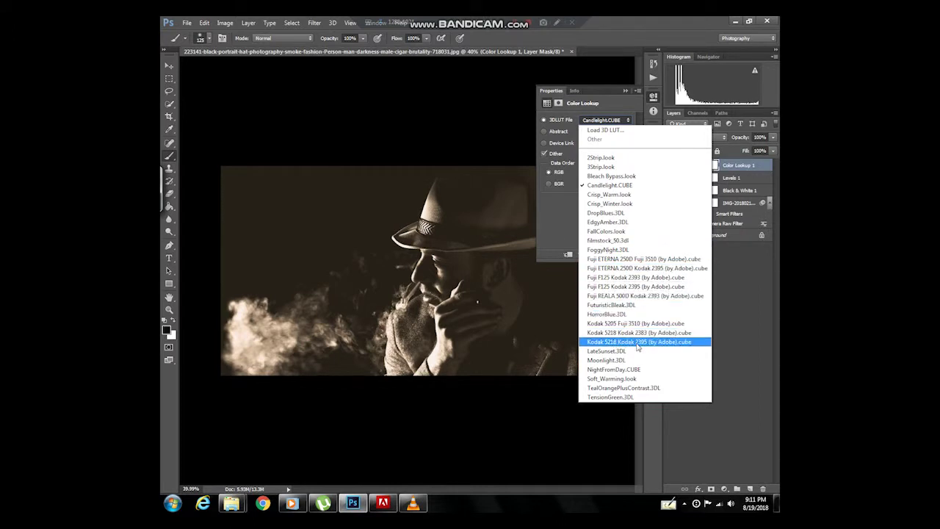
{"action": "left_click", "coordinate": [637, 344]}
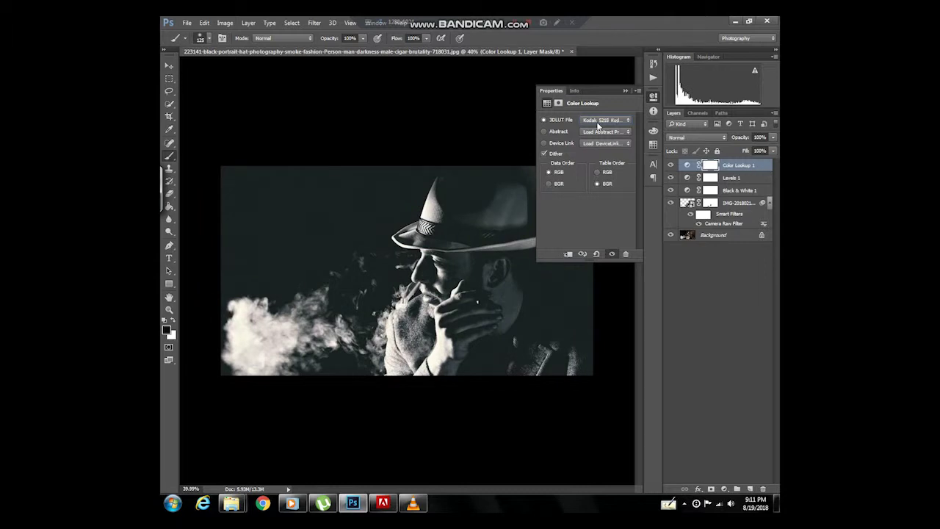
{"action": "left_click", "coordinate": [601, 120]}
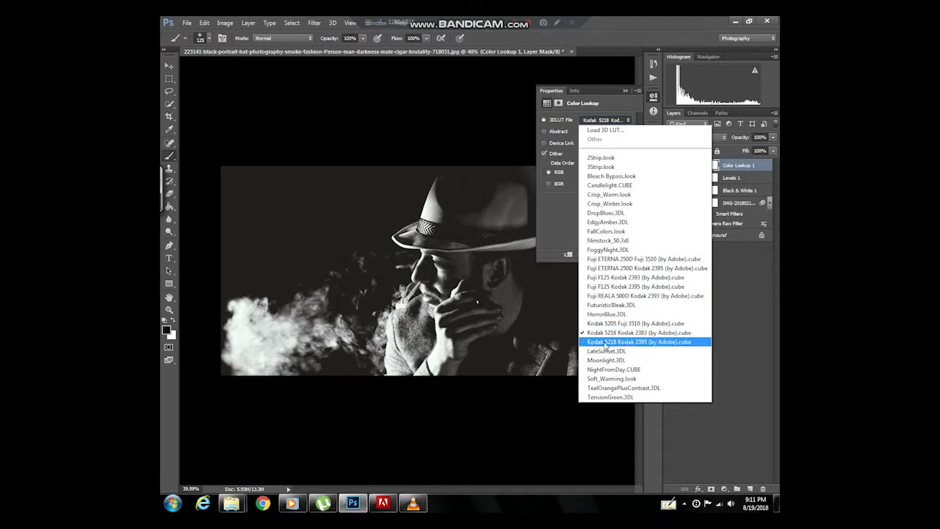
{"action": "left_click", "coordinate": [606, 343]}
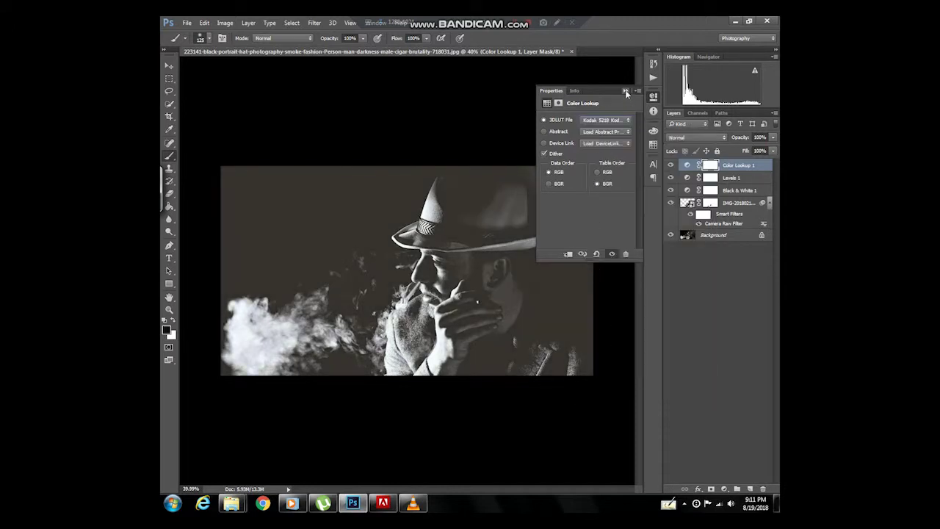
{"action": "left_click", "coordinate": [625, 91]}
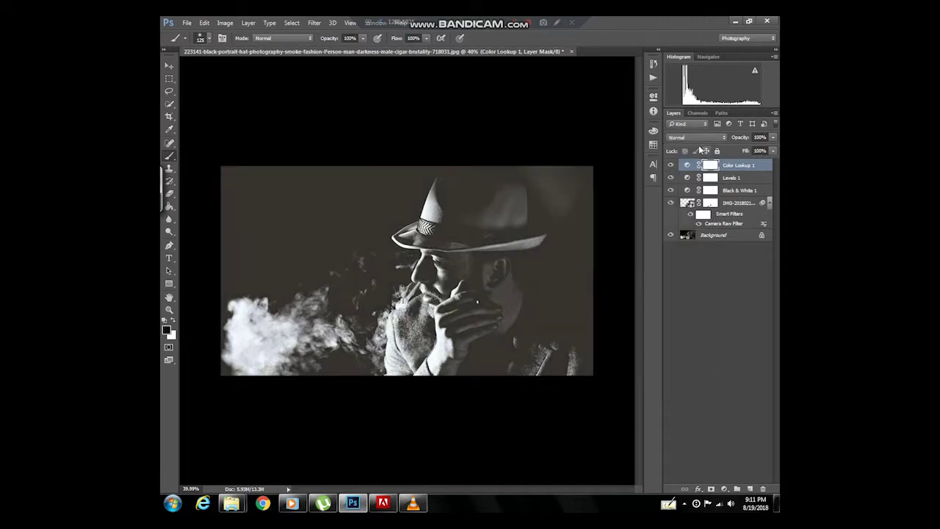
- Compare Soft Light and Screen, then set the Color Lookup layer to Lighten
{"action": "left_click", "coordinate": [694, 138]}
{"action": "left_click", "coordinate": [673, 199]}
{"action": "left_click", "coordinate": [687, 138]}
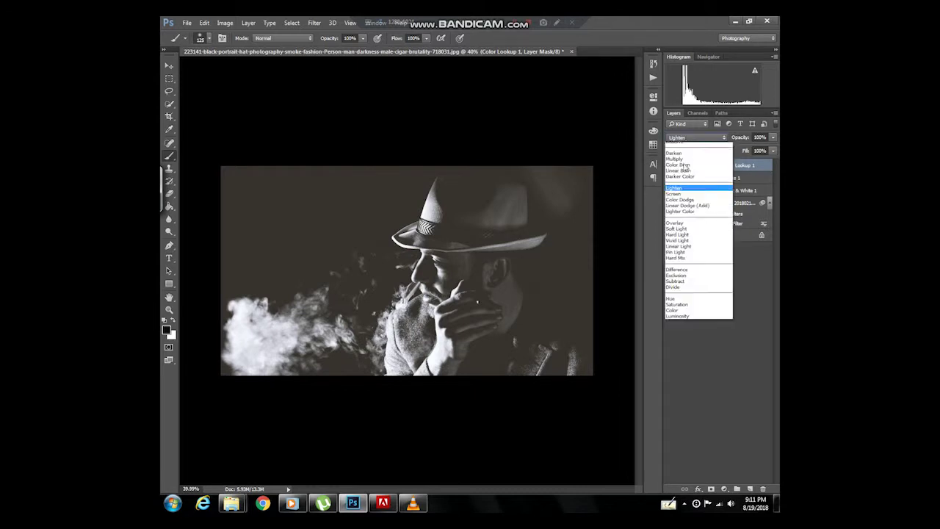
{"action": "left_click", "coordinate": [676, 239]}
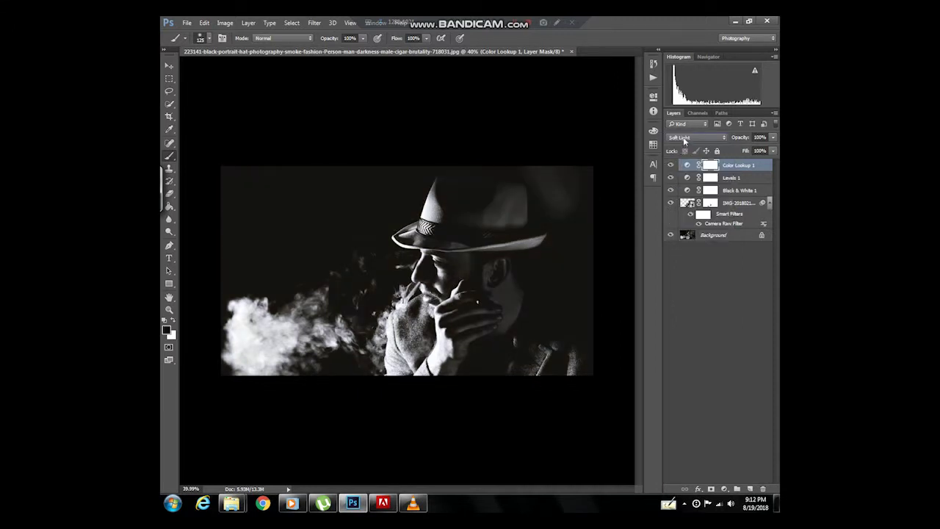
{"action": "left_click", "coordinate": [683, 137]}
{"action": "left_click", "coordinate": [681, 198]}
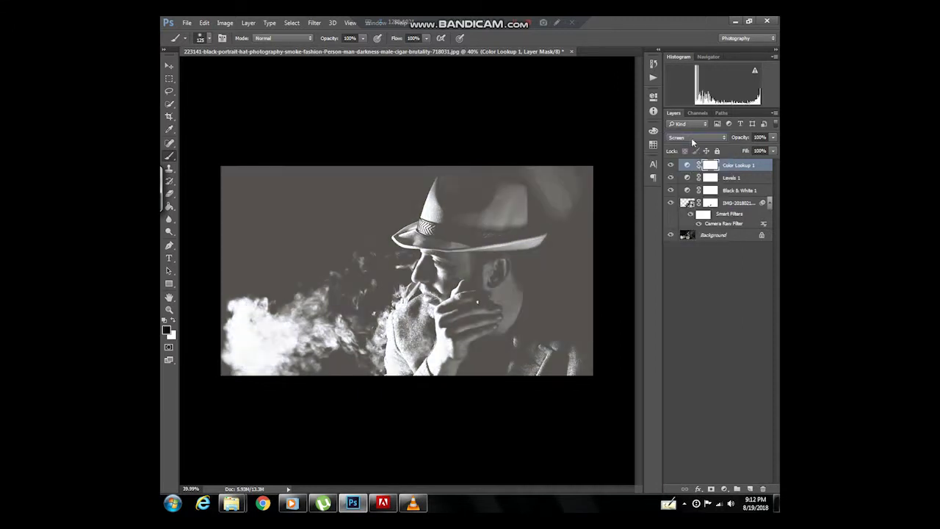
{"action": "left_click", "coordinate": [688, 138]}
{"action": "left_click", "coordinate": [685, 193]}
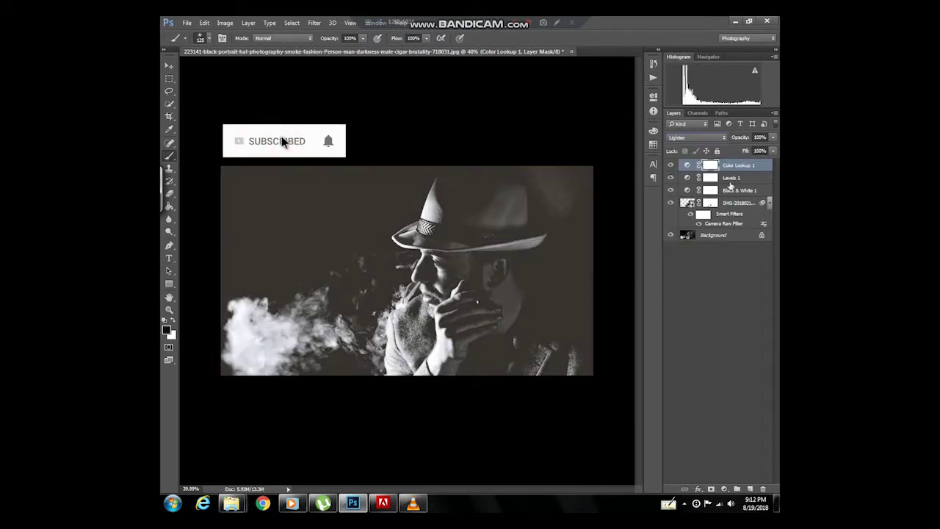
{"action": "left_click", "coordinate": [724, 489]}
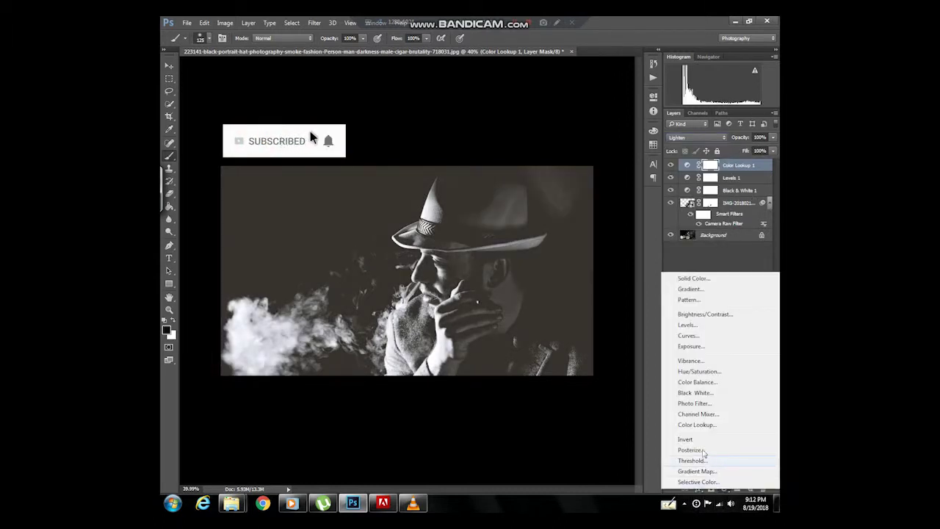
- Add an Invert adjustment layer blended in Soft Light at 6% opacity
{"action": "left_click", "coordinate": [685, 439]}
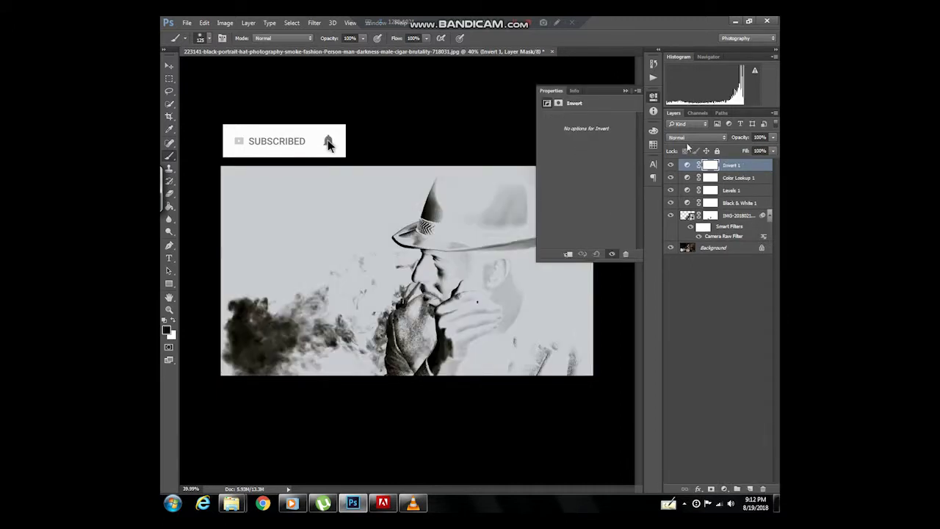
{"action": "left_click", "coordinate": [689, 139]}
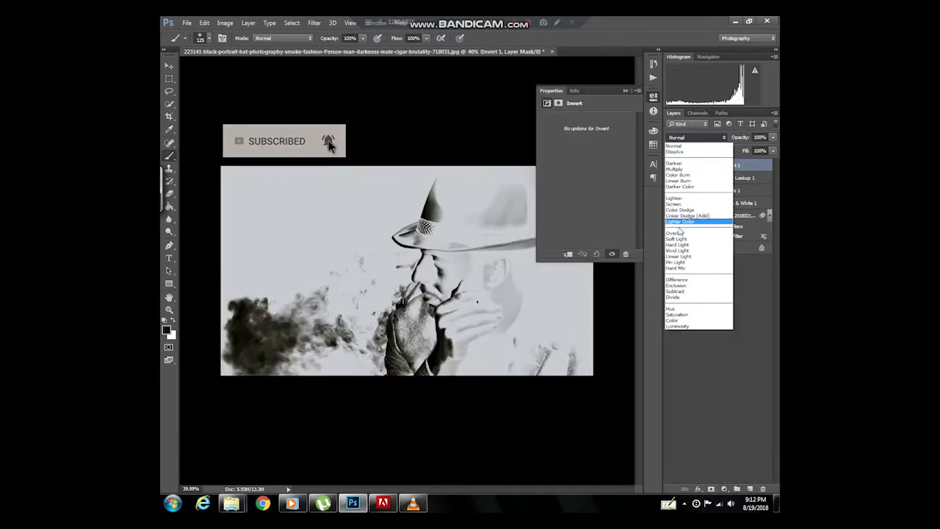
{"action": "left_click", "coordinate": [679, 238]}
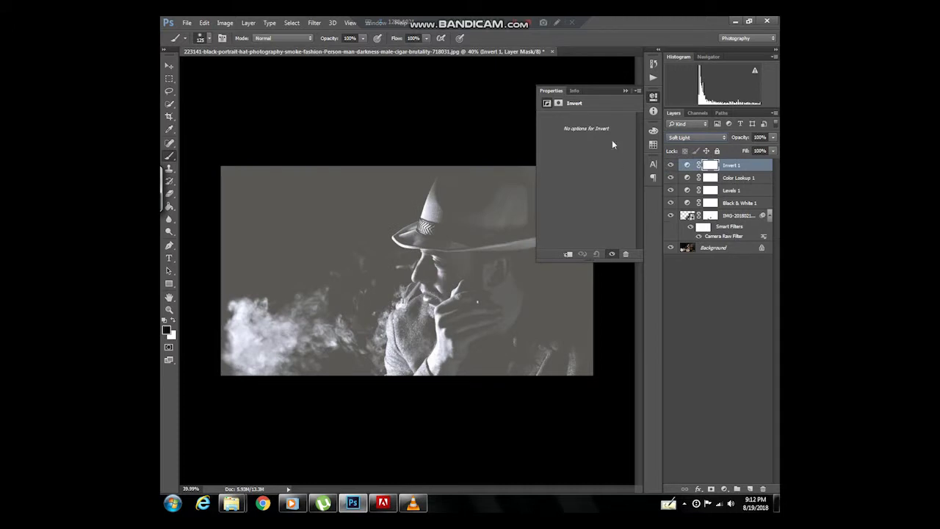
{"action": "left_click", "coordinate": [624, 91]}
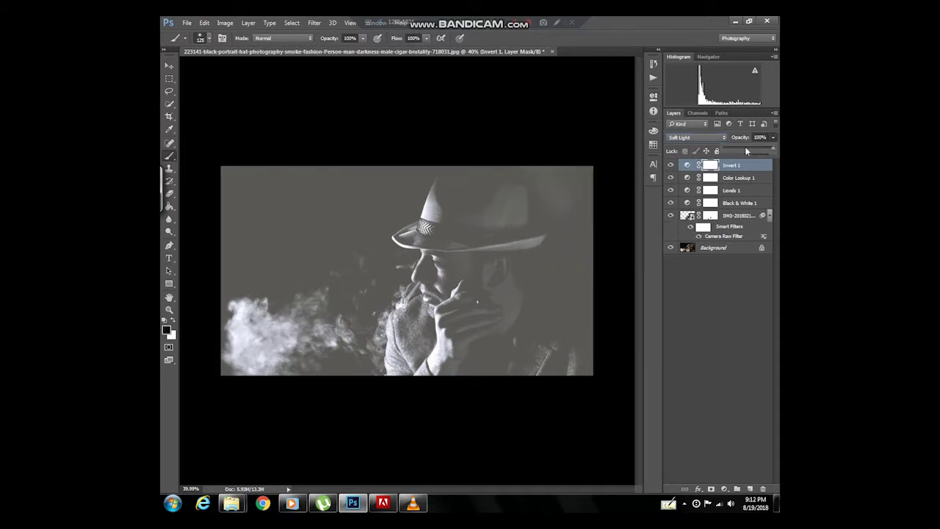
{"action": "left_click_drag", "start_coordinate": [742, 150], "coordinate": [729, 151]}
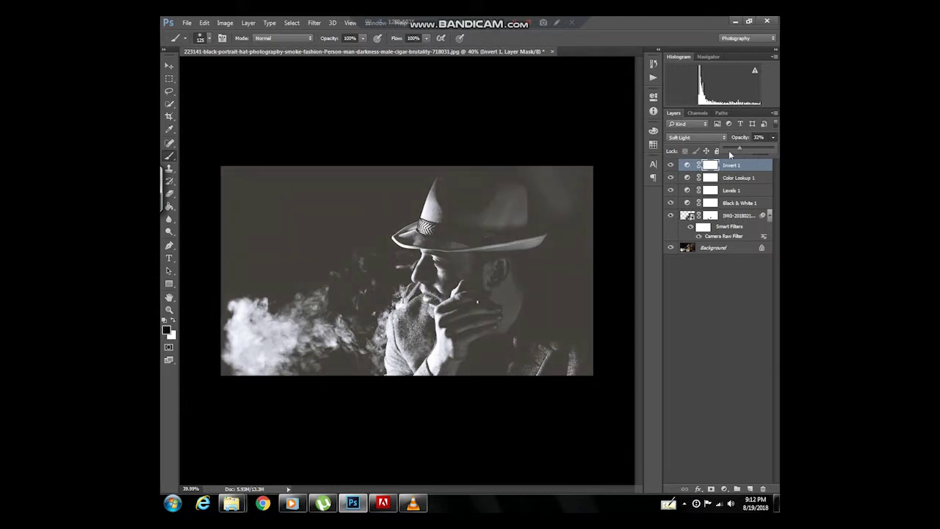
{"action": "left_click", "coordinate": [691, 138]}
{"action": "left_click", "coordinate": [677, 202]}
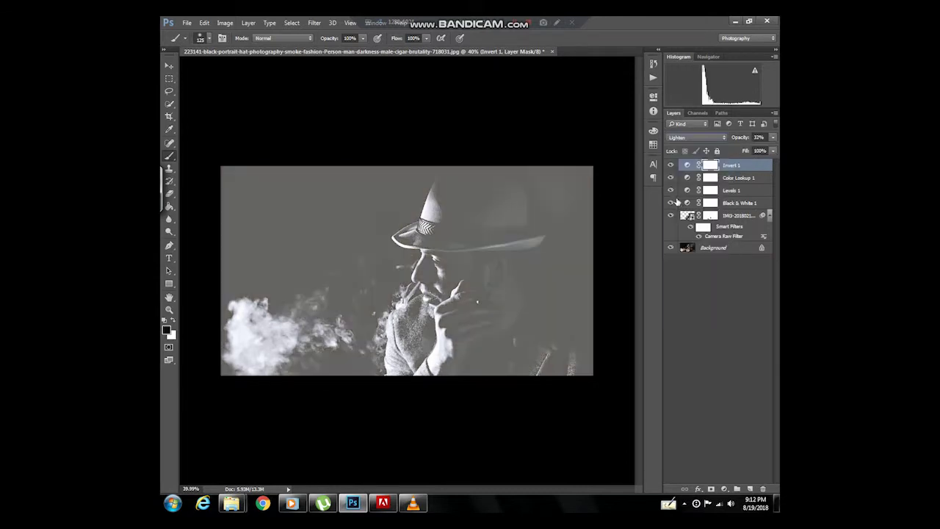
{"action": "left_click", "coordinate": [677, 138]}
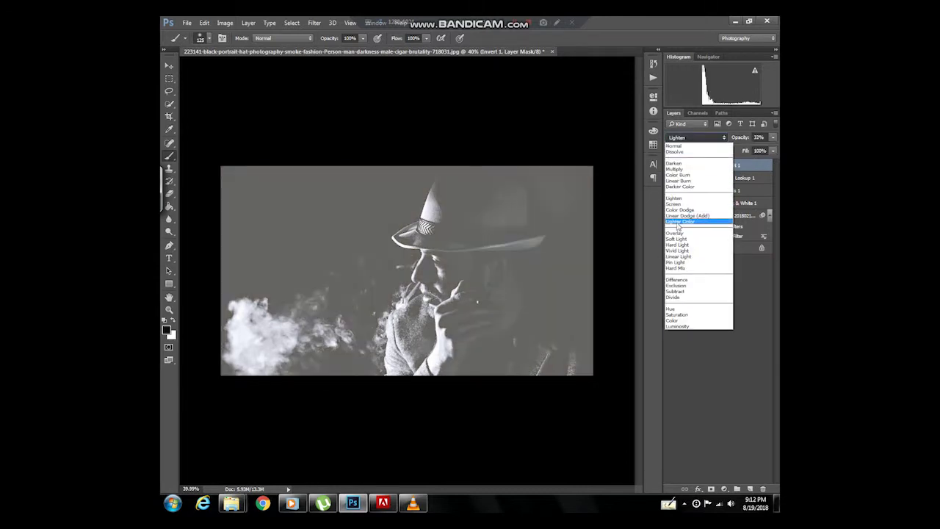
{"action": "left_click", "coordinate": [676, 239]}
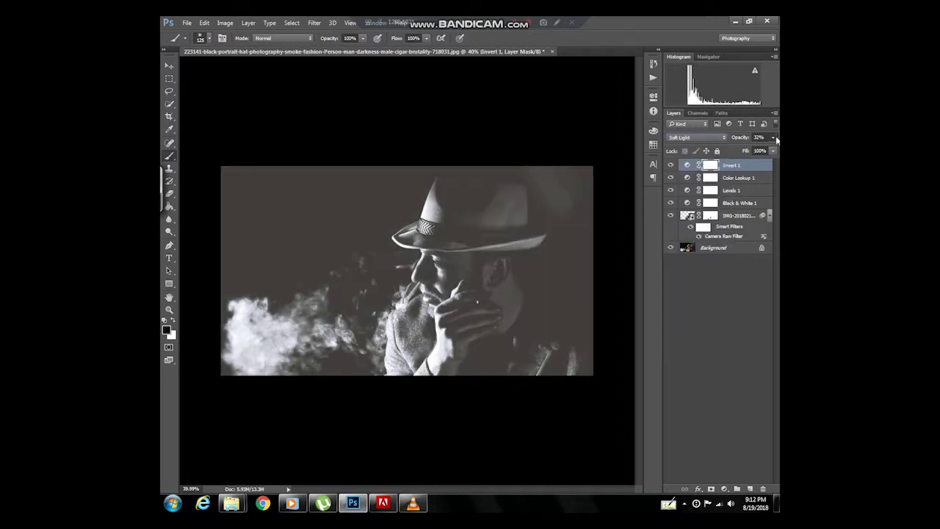
{"action": "left_click_drag", "start_coordinate": [774, 139], "coordinate": [729, 150]}
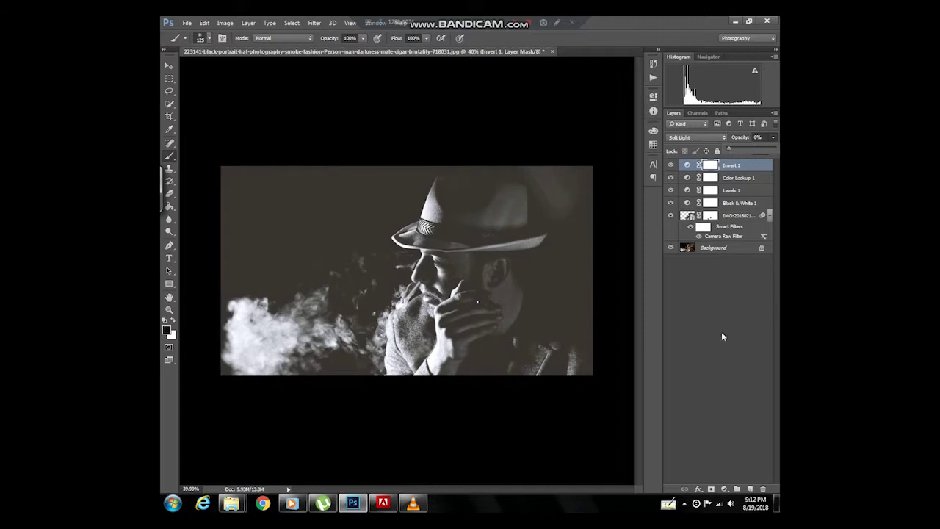
{"action": "left_click", "coordinate": [724, 488]}
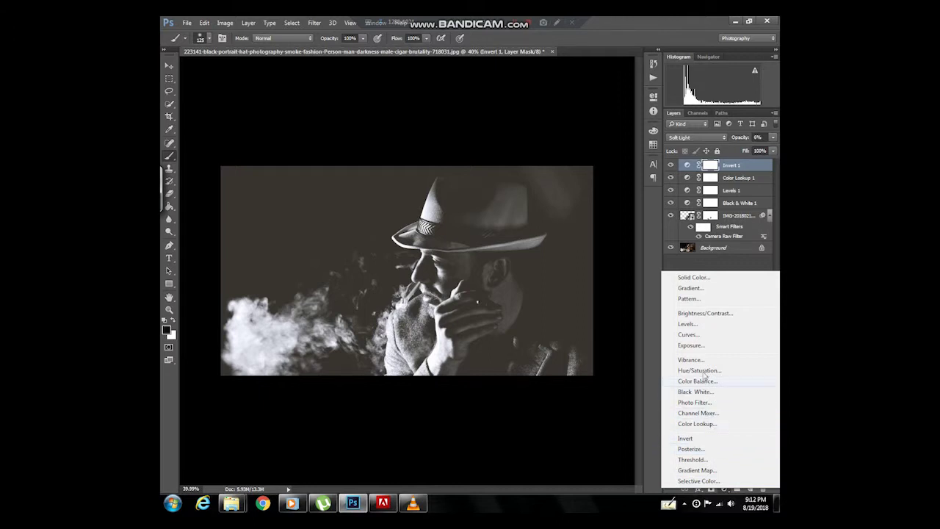
- Add a Curves layer, dragging on the photo to darken shadows and brighten highlights, then nudge the shadow point
{"action": "left_click", "coordinate": [688, 334]}
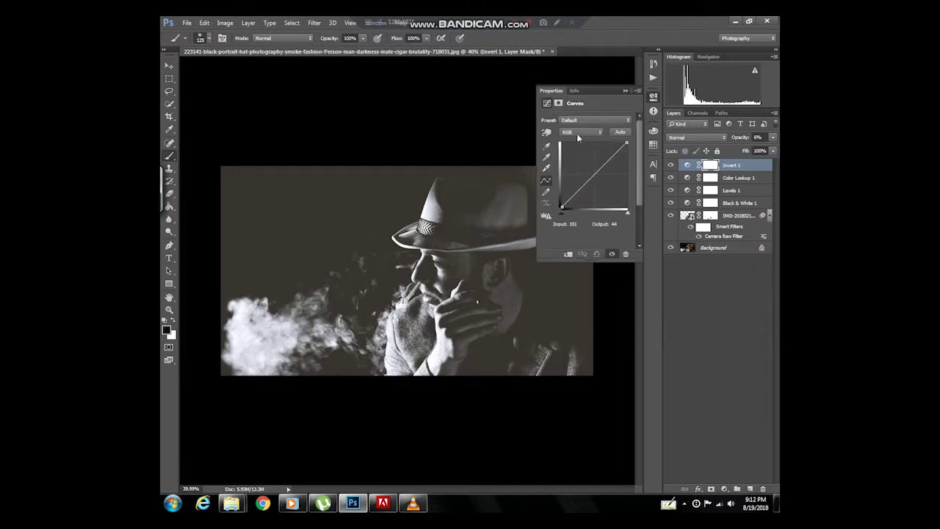
{"action": "left_click", "coordinate": [545, 133]}
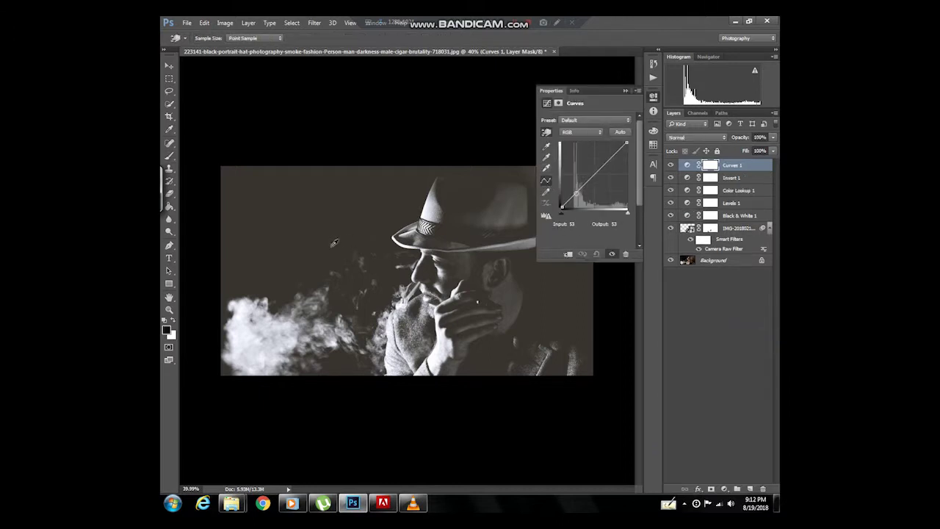
{"action": "mouse_move", "coordinate": [289, 212]}
{"action": "left_mouse_down"}
{"action": "mouse_move", "coordinate": [281, 229]}
{"action": "mouse_move", "coordinate": [283, 216]}
{"action": "mouse_move", "coordinate": [290, 233]}
{"action": "left_mouse_up"}
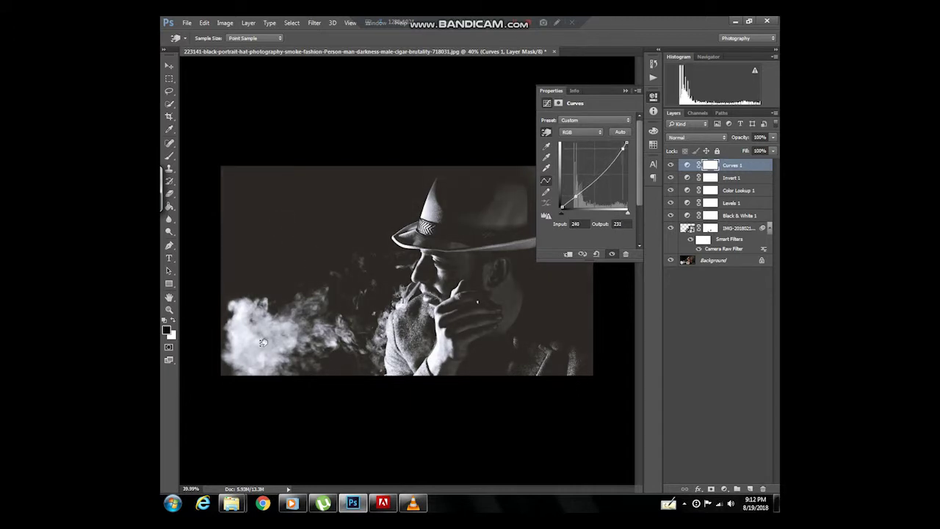
{"action": "left_click_drag", "start_coordinate": [260, 340], "coordinate": [269, 339]}
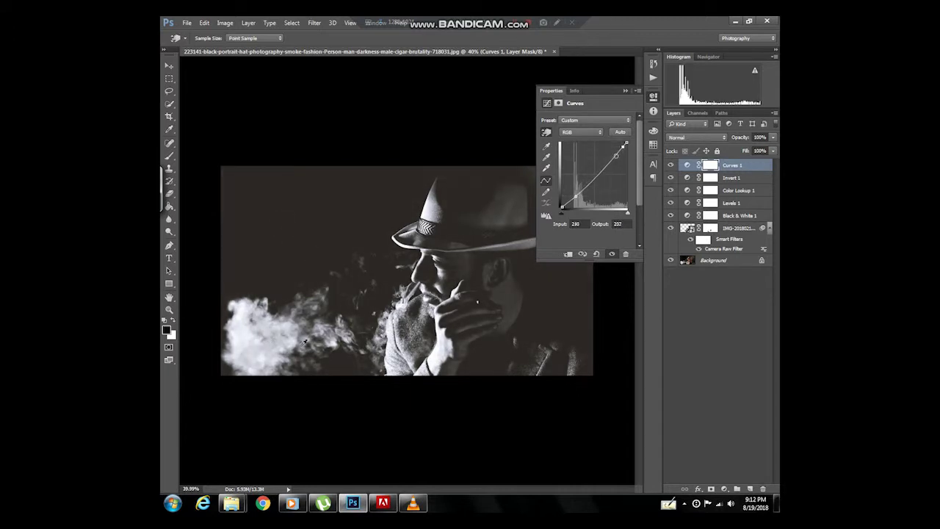
{"action": "left_click", "coordinate": [579, 325]}
{"action": "left_click_drag", "start_coordinate": [579, 324], "coordinate": [581, 323]}
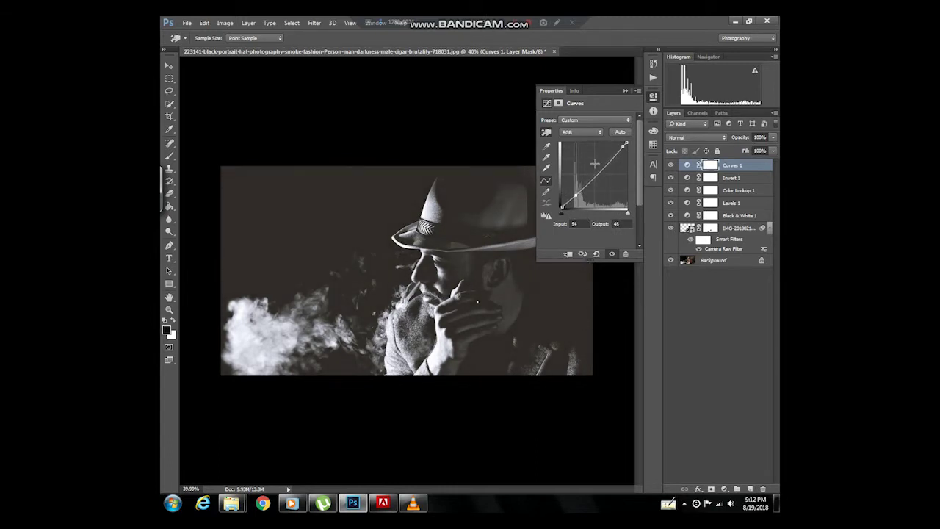
{"action": "left_click", "coordinate": [626, 90]}
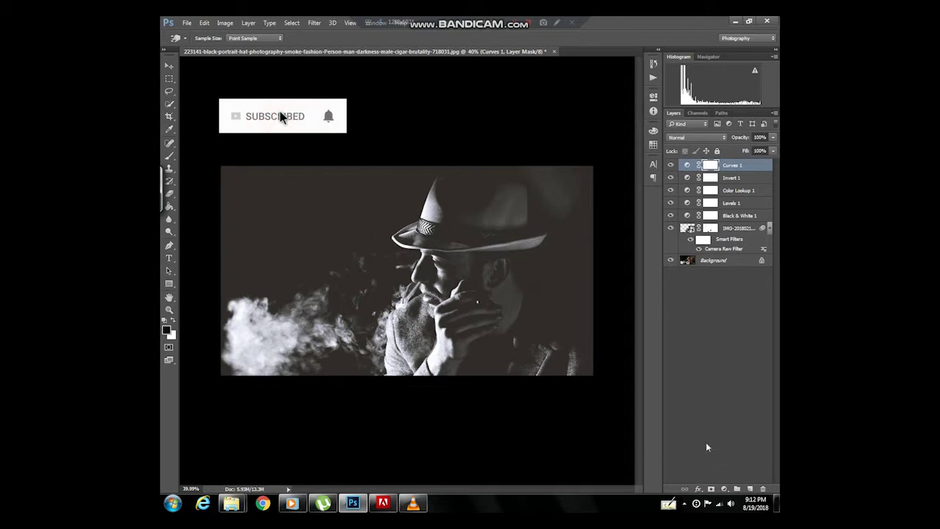
- On a new layer, paint white with a size-300 brush down the left edge and over the smoke
{"action": "left_click", "coordinate": [749, 489]}
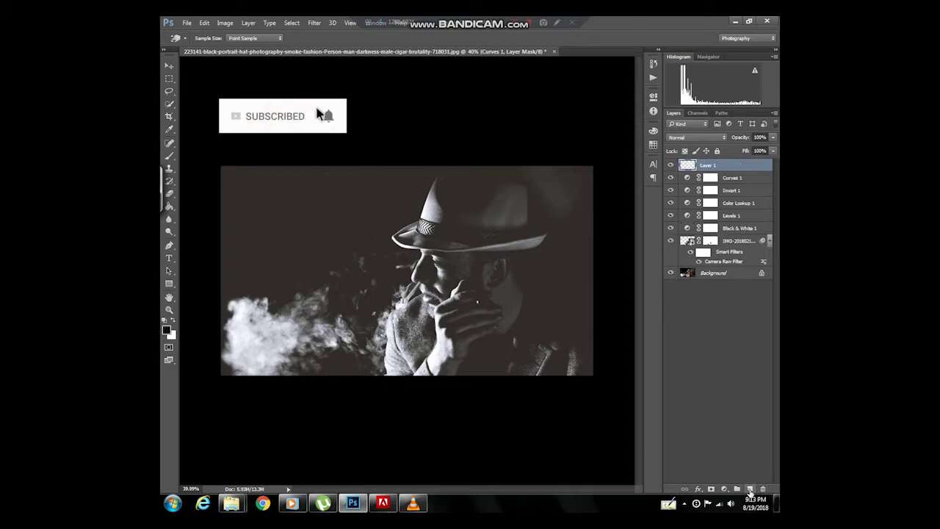
{"action": "left_click", "coordinate": [172, 322]}
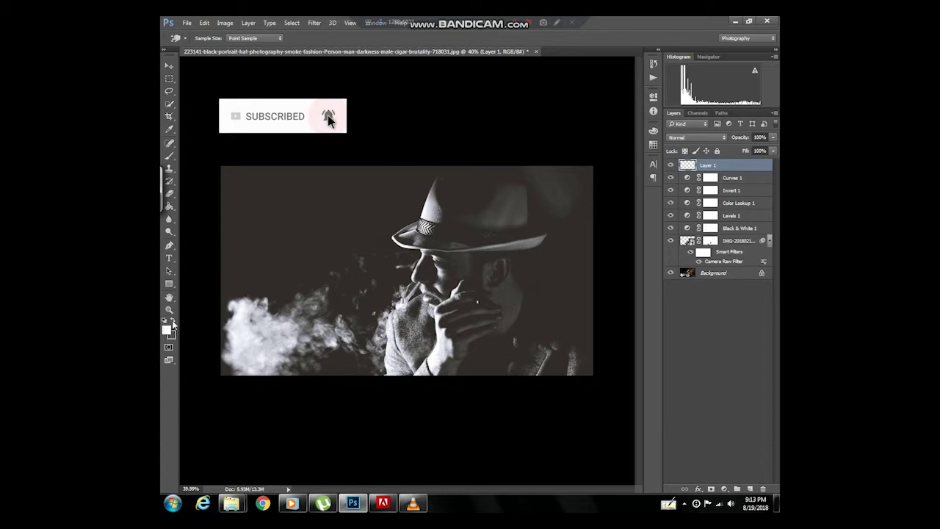
{"action": "left_click", "coordinate": [169, 157]}
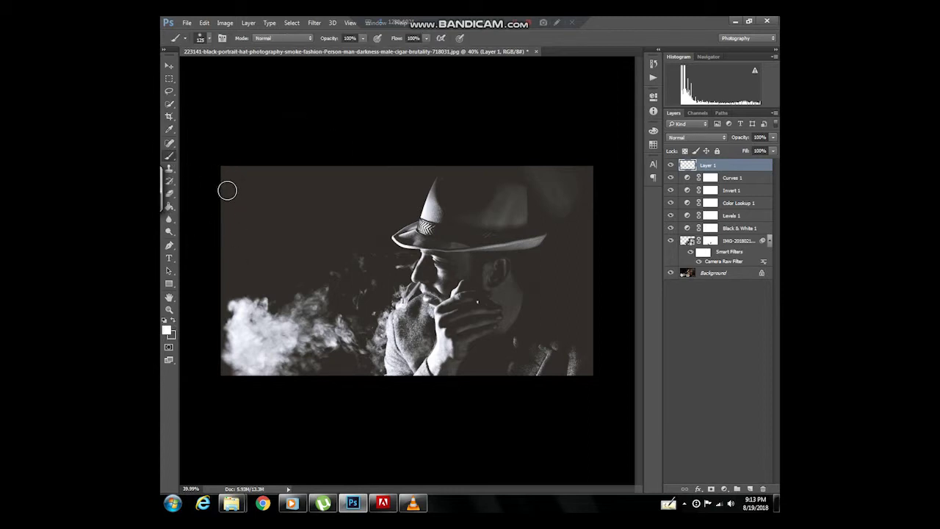
{"action": "key", "text": "bracketright"}
{"action": "key", "text": "bracketright"}
{"action": "key", "text": "bracketright"}
{"action": "left_click_drag", "start_coordinate": [225, 172], "coordinate": [223, 412]}
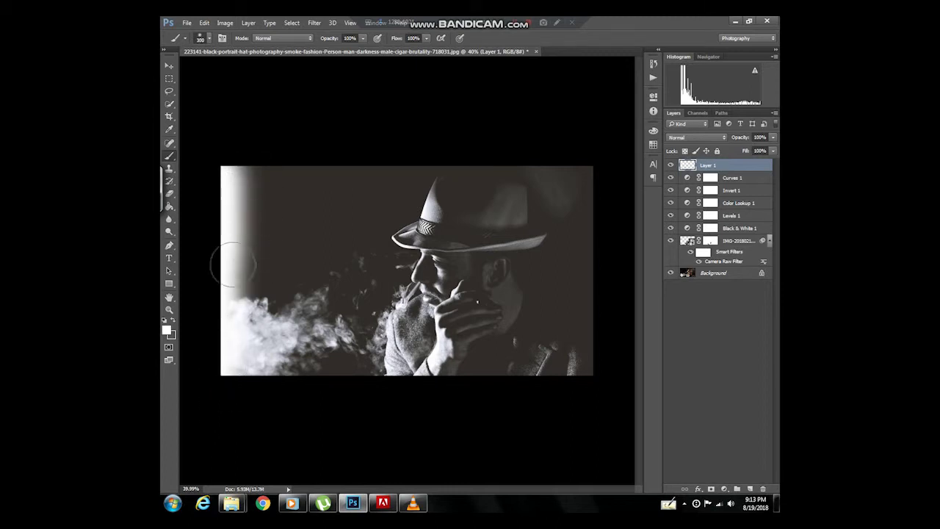
{"action": "mouse_move", "coordinate": [222, 196]}
{"action": "left_mouse_down"}
{"action": "mouse_move", "coordinate": [210, 269]}
{"action": "mouse_move", "coordinate": [225, 409]}
{"action": "mouse_move", "coordinate": [216, 210]}
{"action": "mouse_move", "coordinate": [231, 121]}
{"action": "left_mouse_up"}
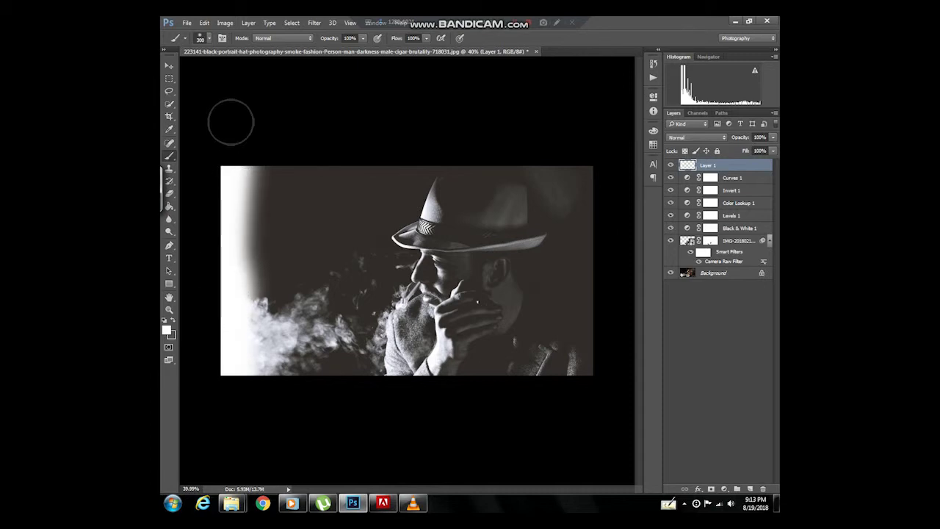
{"action": "left_click", "coordinate": [314, 23]}
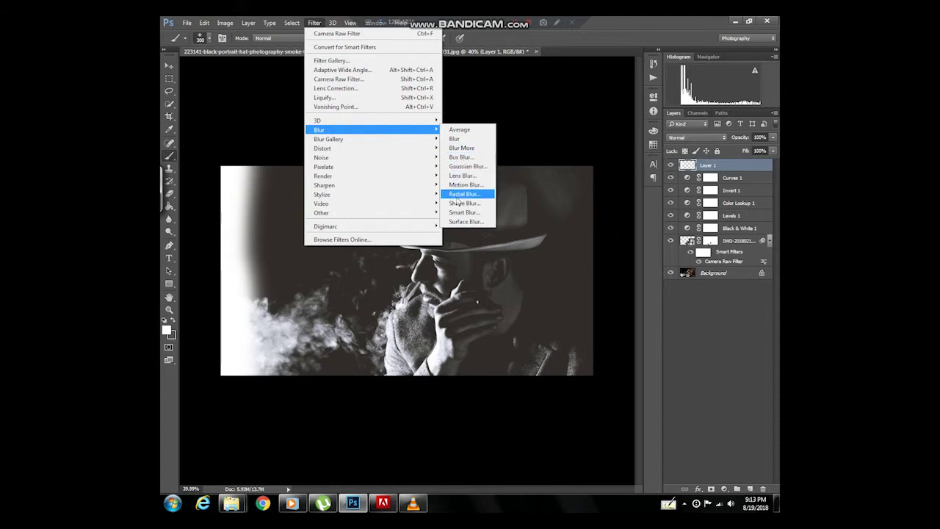
- Apply a Zoom-style Radial Blur at amount 100 to Layer 1's white light streak
{"action": "mouse_move", "coordinate": [318, 130]}
{"action": "left_click", "coordinate": [478, 197]}
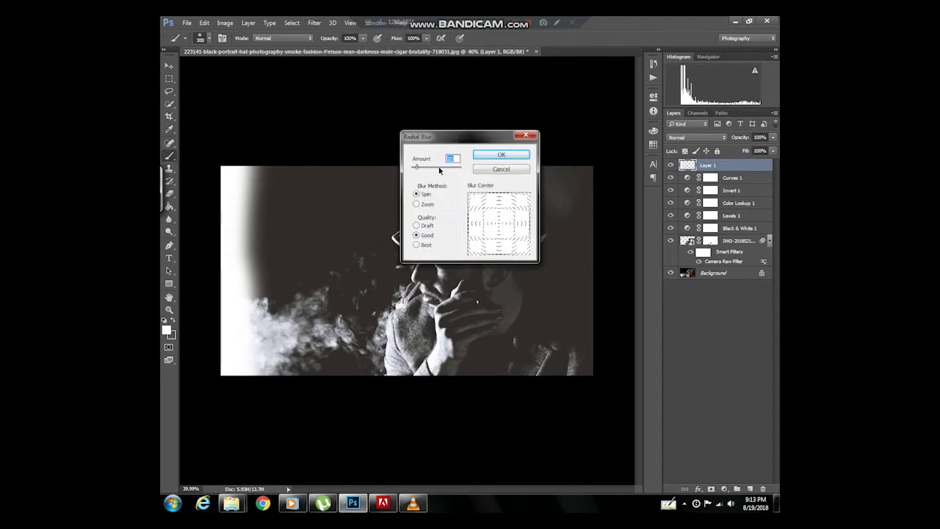
{"action": "type", "text": "100"}
{"action": "left_click", "coordinate": [417, 206]}
{"action": "left_click", "coordinate": [497, 156]}
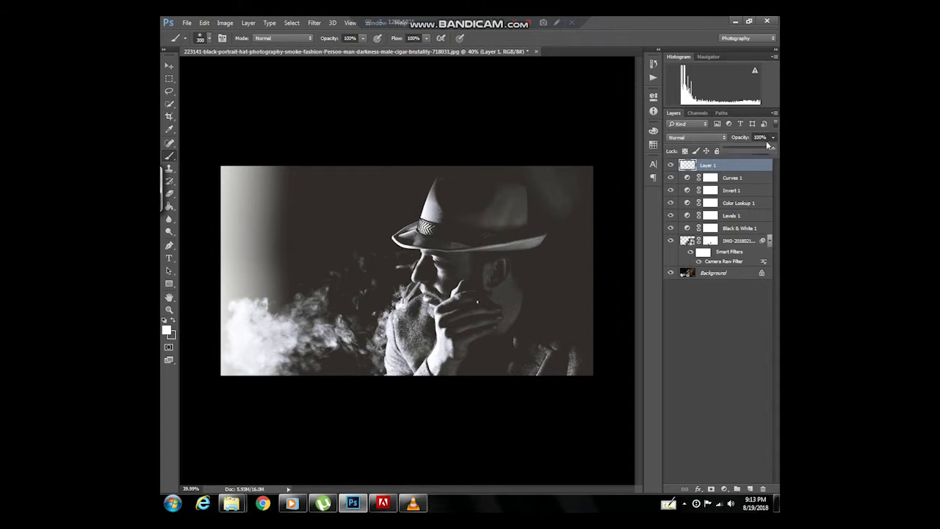
- Switch Layer 1 to Lighten blend mode and lower its opacity to about 17%
{"action": "left_click_drag", "start_coordinate": [742, 151], "coordinate": [735, 150]}
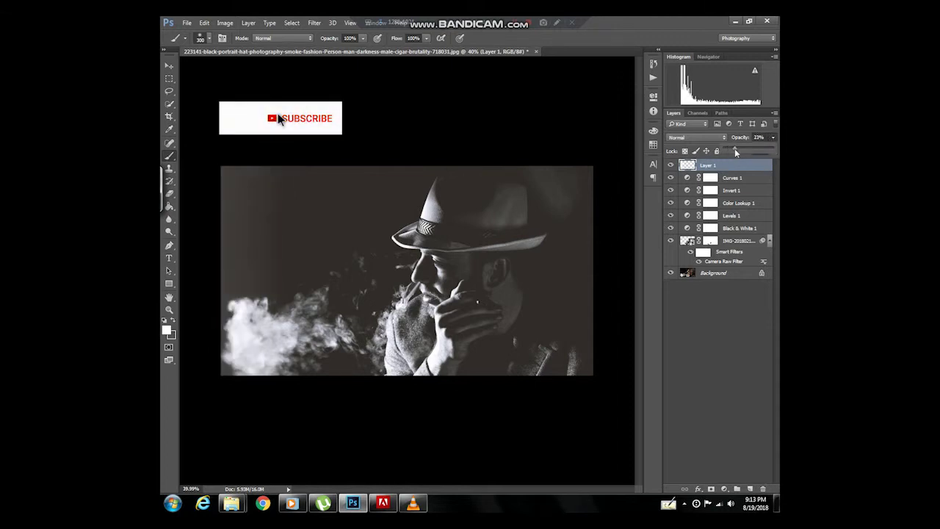
{"action": "left_click", "coordinate": [696, 137]}
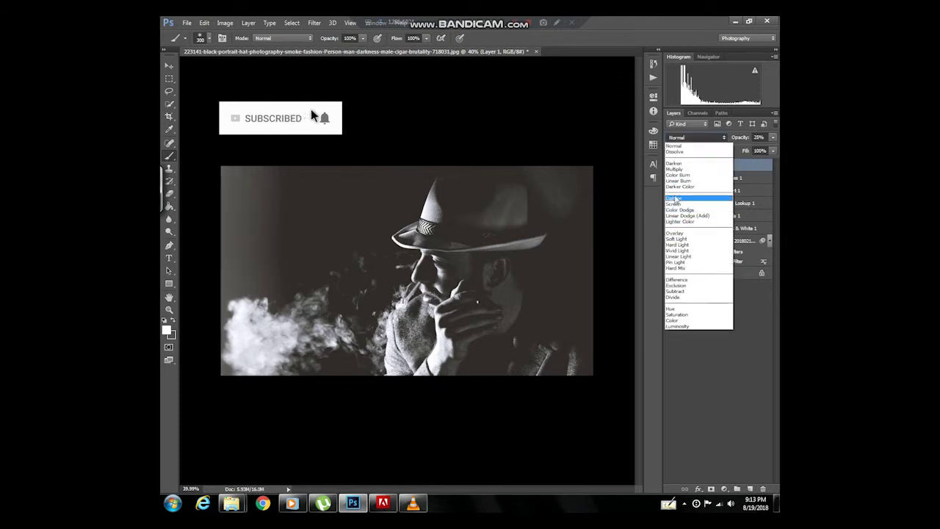
{"action": "left_click", "coordinate": [674, 199]}
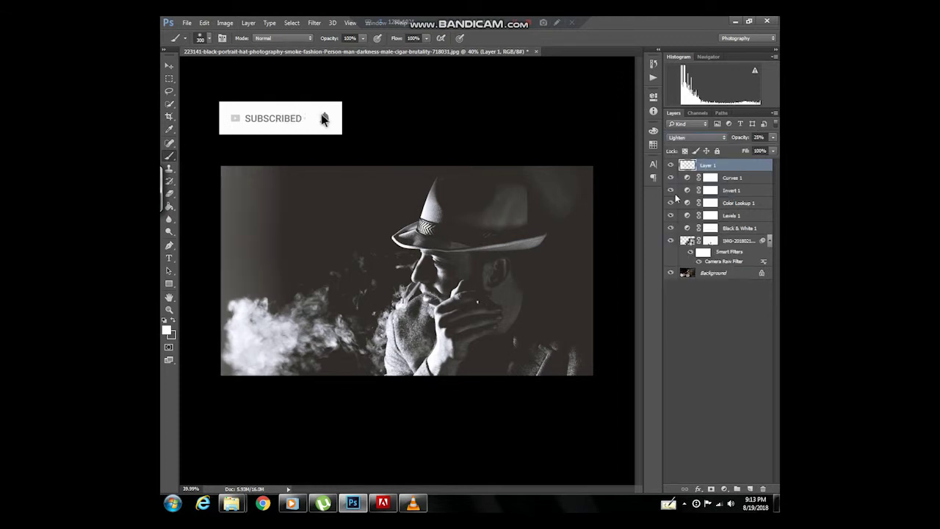
{"action": "left_click", "coordinate": [773, 137]}
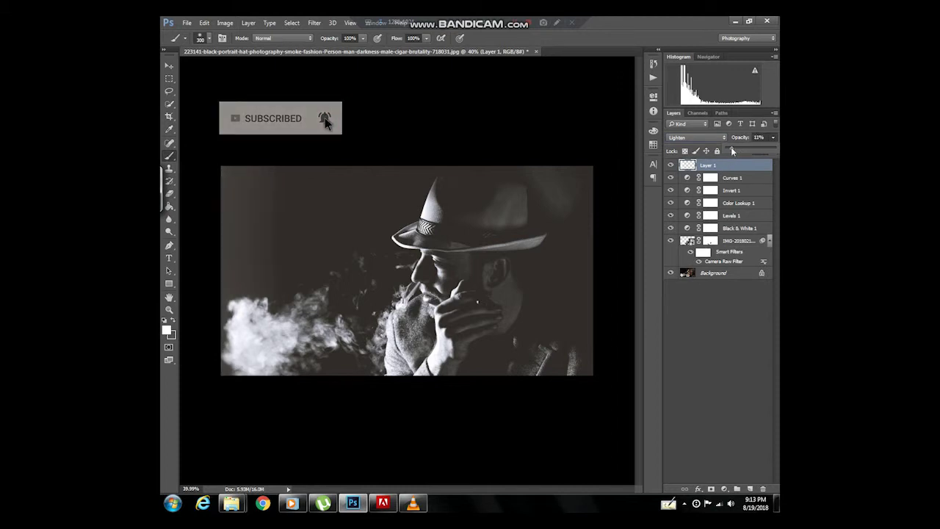
{"action": "left_click_drag", "start_coordinate": [737, 151], "coordinate": [732, 150]}
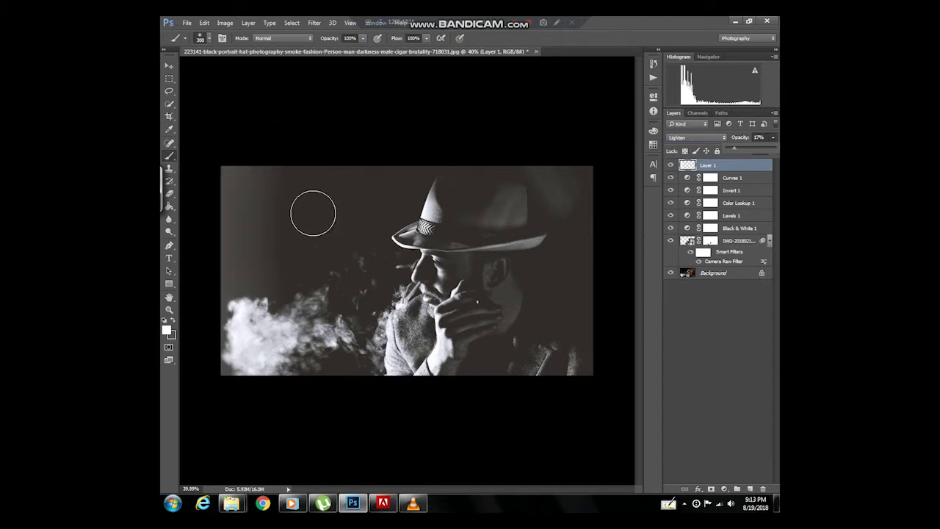
- Brush faint white light across the top-left, near the hat and left of the smoke, then set Layer 1 opacity to about 11%
{"action": "left_click_drag", "start_coordinate": [272, 181], "coordinate": [393, 182]}
{"action": "left_click_drag", "start_coordinate": [503, 178], "coordinate": [579, 168]}
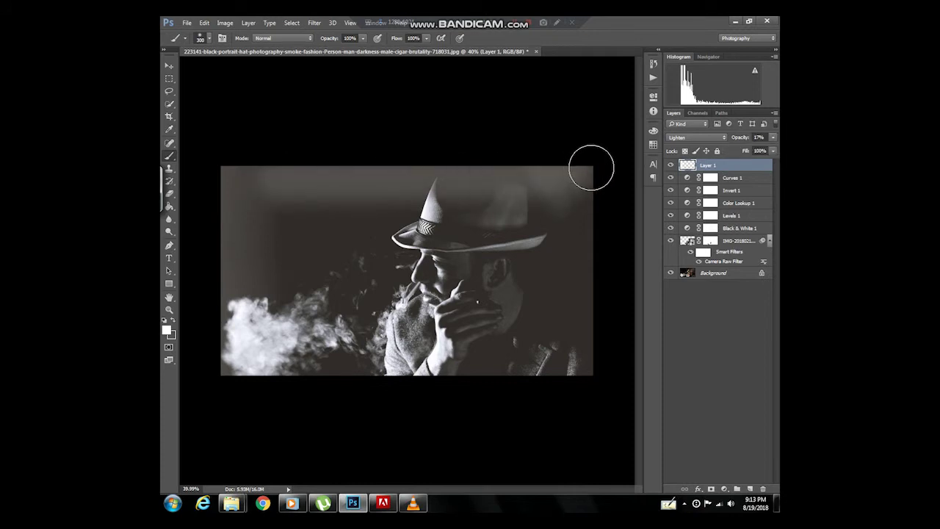
{"action": "mouse_move", "coordinate": [284, 189]}
{"action": "left_mouse_down"}
{"action": "mouse_move", "coordinate": [286, 298]}
{"action": "mouse_move", "coordinate": [472, 242]}
{"action": "mouse_move", "coordinate": [588, 174]}
{"action": "mouse_move", "coordinate": [537, 287]}
{"action": "mouse_move", "coordinate": [478, 227]}
{"action": "mouse_move", "coordinate": [517, 204]}
{"action": "mouse_move", "coordinate": [298, 304]}
{"action": "mouse_move", "coordinate": [598, 389]}
{"action": "mouse_move", "coordinate": [563, 203]}
{"action": "mouse_move", "coordinate": [258, 206]}
{"action": "left_mouse_up"}
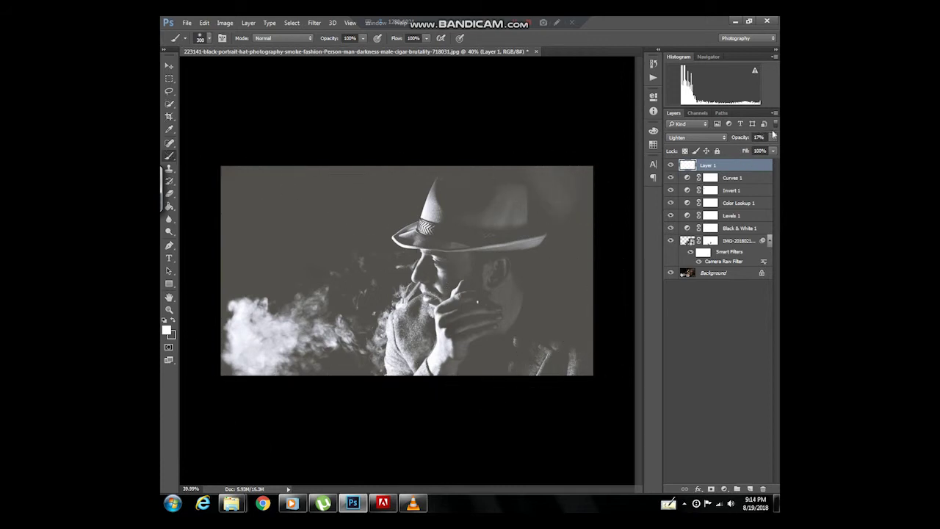
{"action": "left_click_drag", "start_coordinate": [729, 151], "coordinate": [729, 149]}
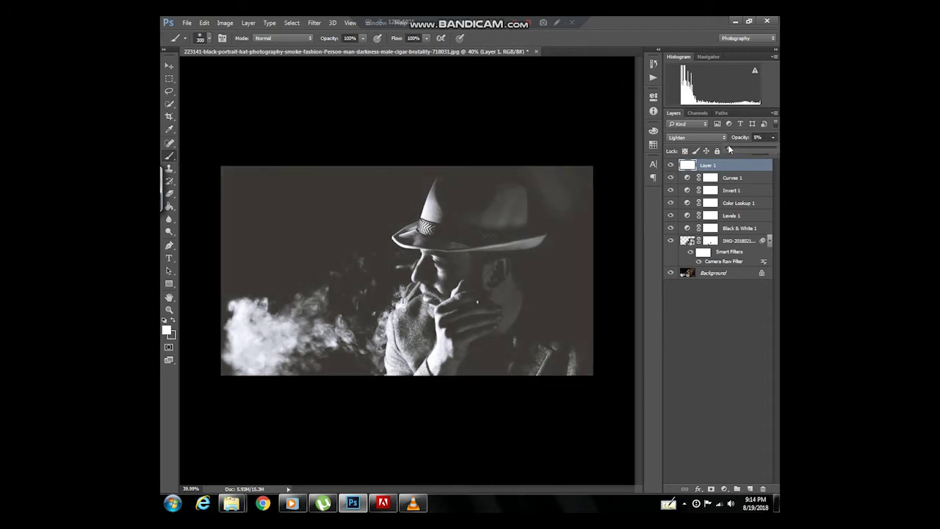